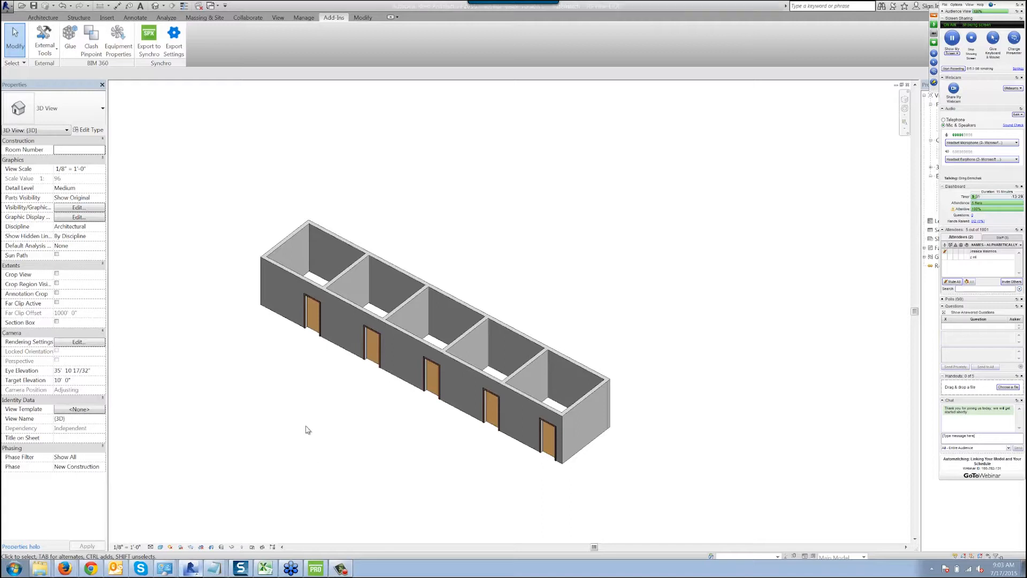
Step: Review the properties and assigned categories of the Room Number project parameter, dismissing the save reminder
middle_click_drag(343, 410, 355, 436, "shift")
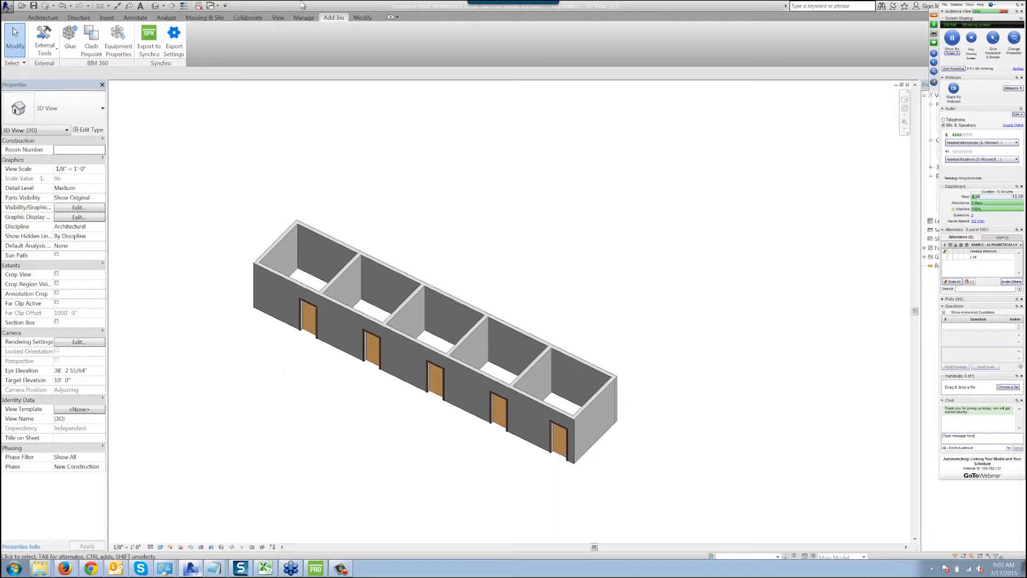
left_click(303, 19)
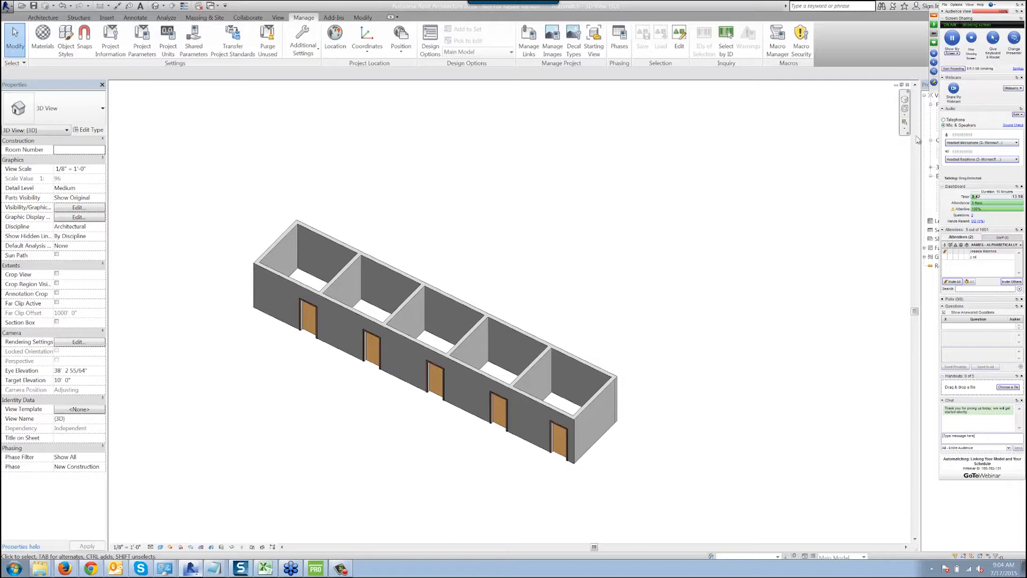
left_click(143, 40)
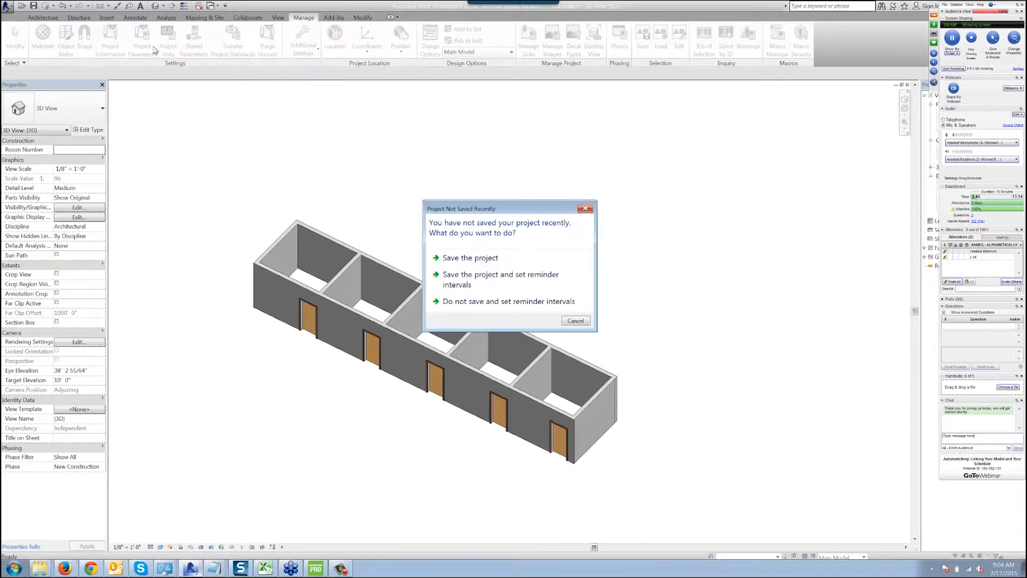
left_click(575, 321)
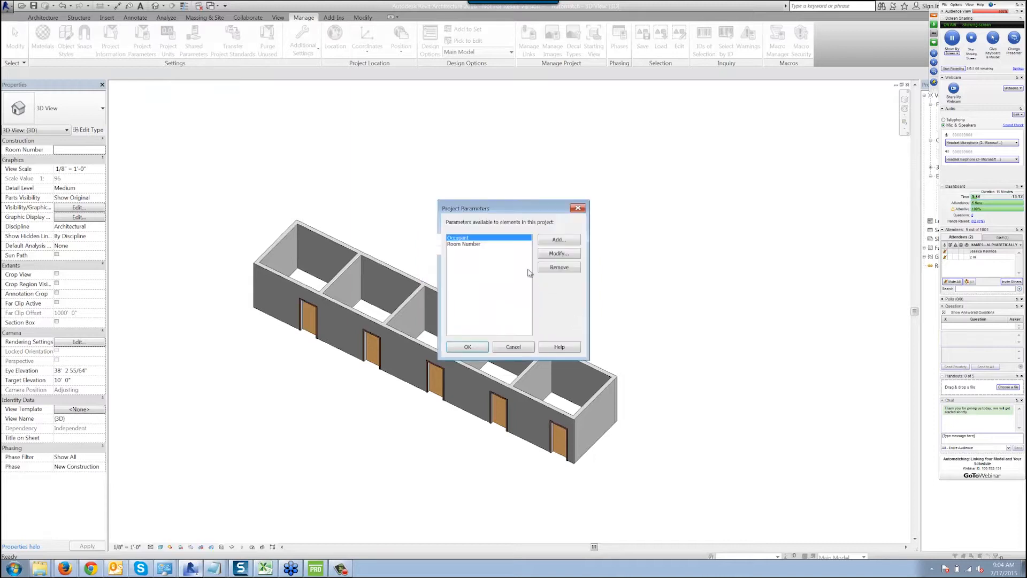
left_click(485, 245)
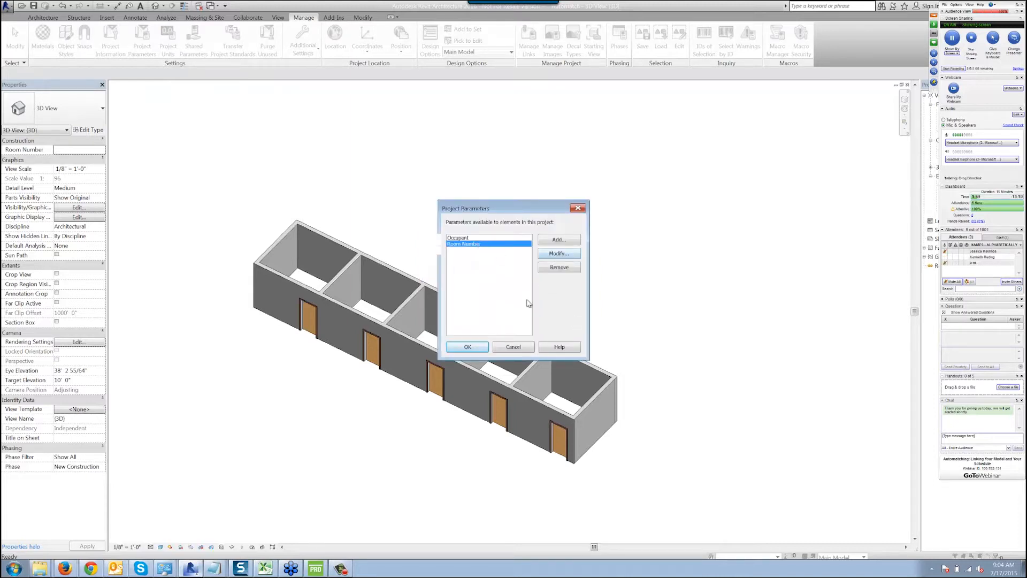
left_click(559, 254)
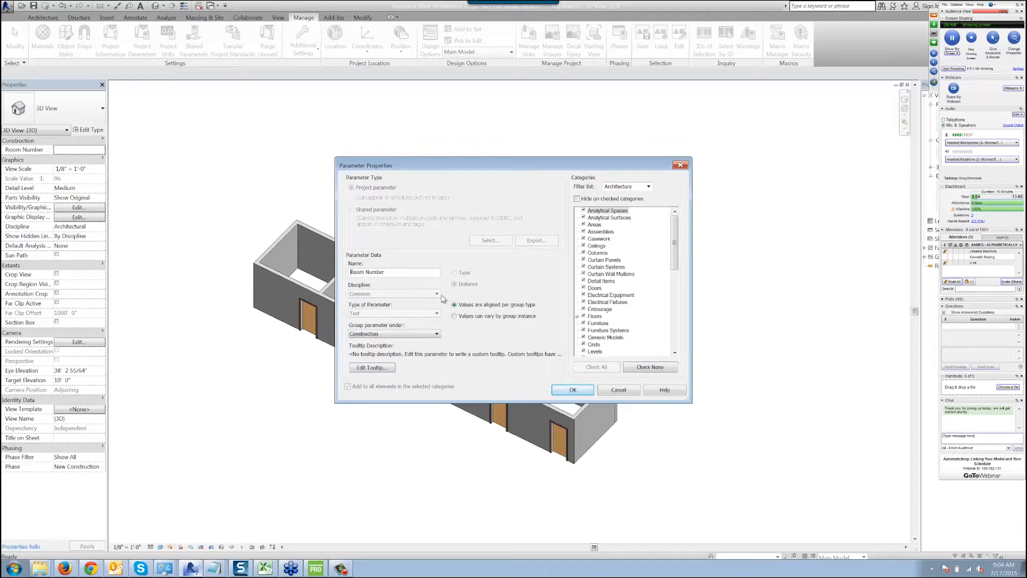
left_click(567, 394)
left_click(522, 351)
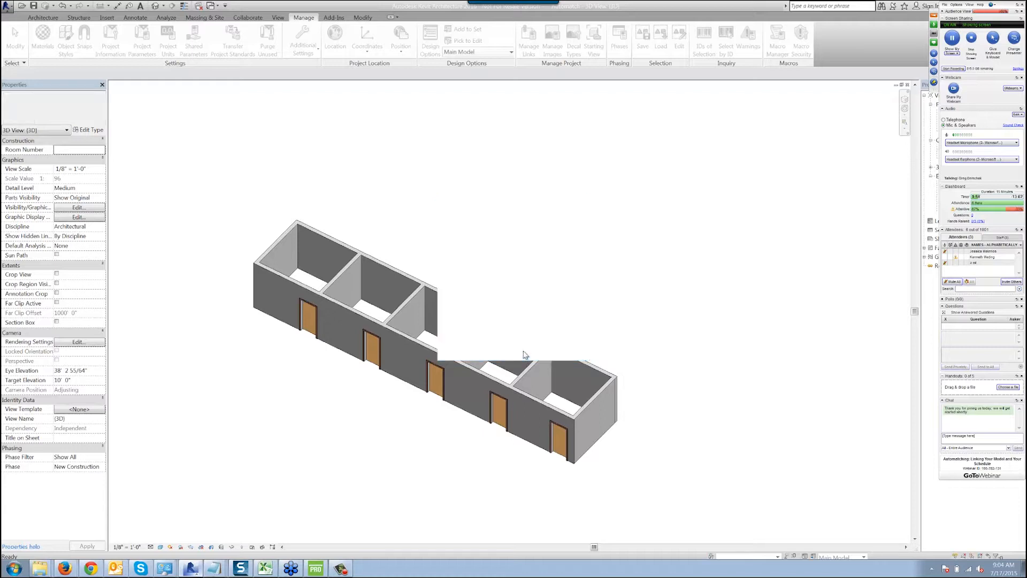
Step: Check the Room Number parameter on the back wall and the door of the first room
left_click(334, 243)
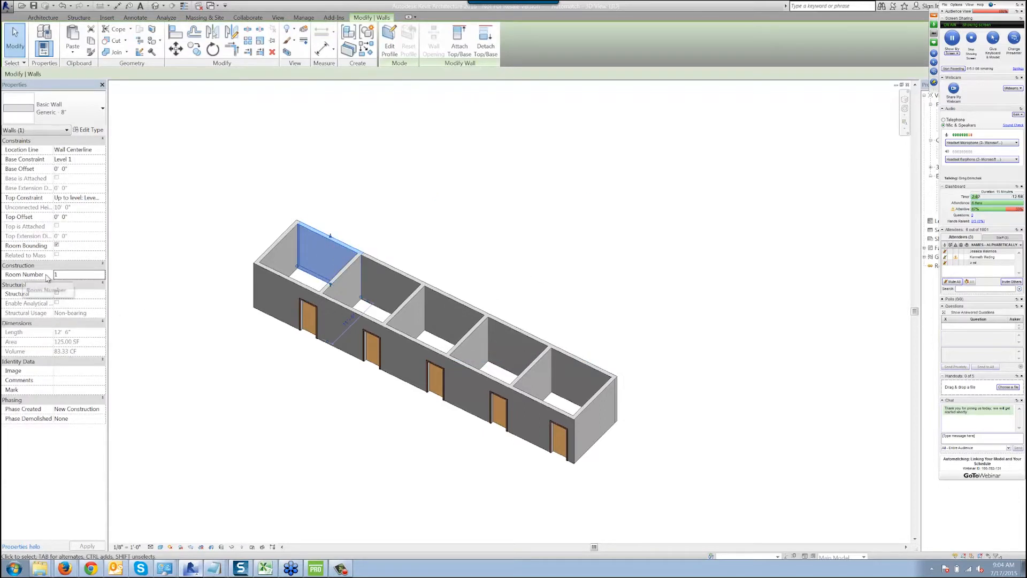
left_click(259, 326)
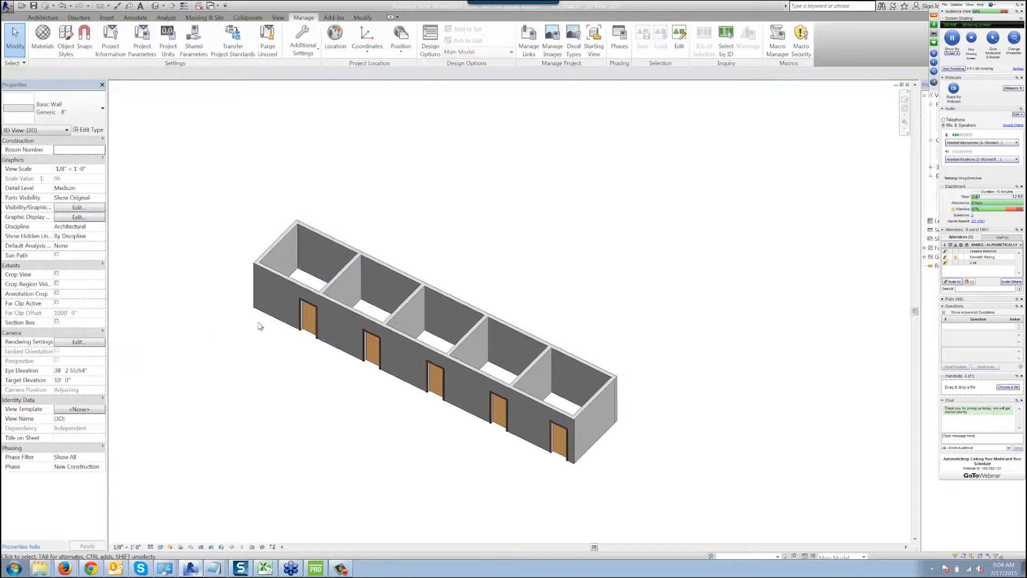
left_click(309, 317)
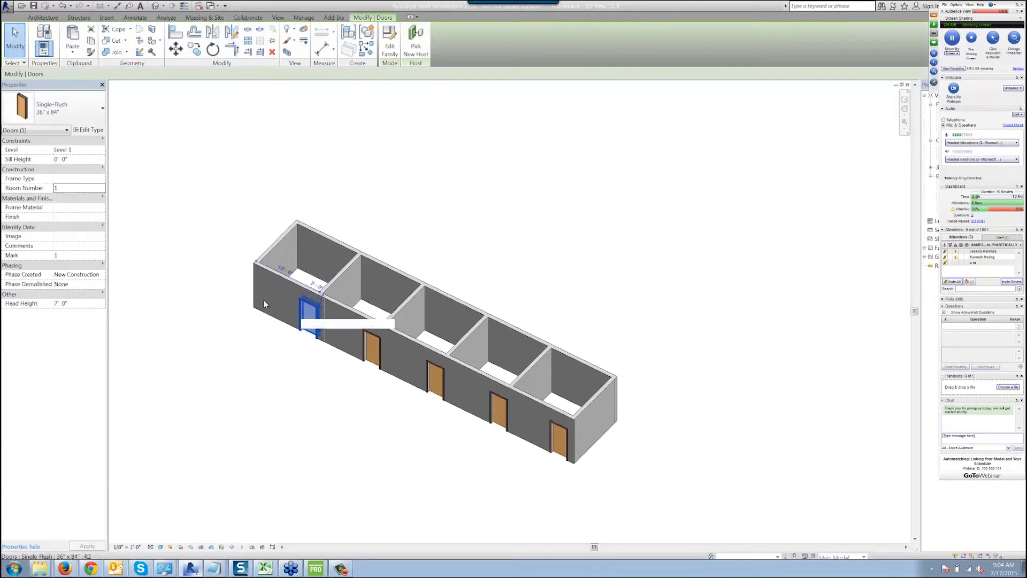
left_click(301, 392)
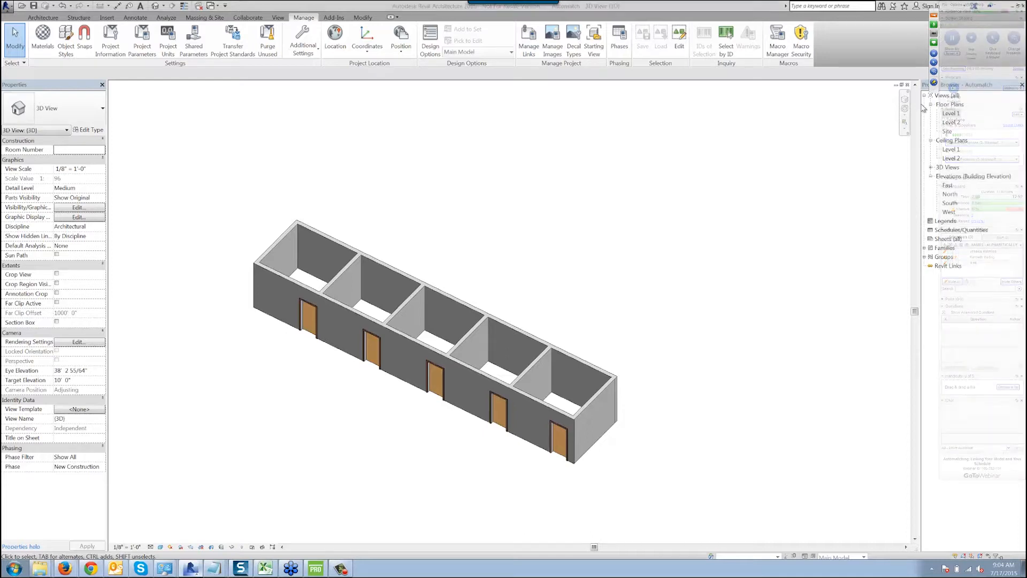
Step: Open the Level 1 floor plan and check the Room Number parameter of the first room
double_click(951, 114)
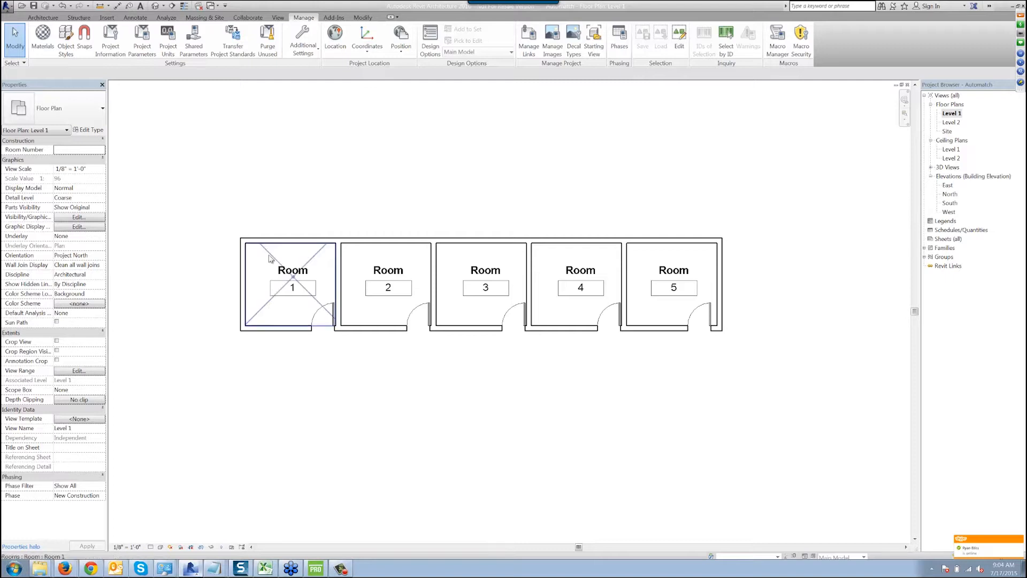
left_click(269, 255)
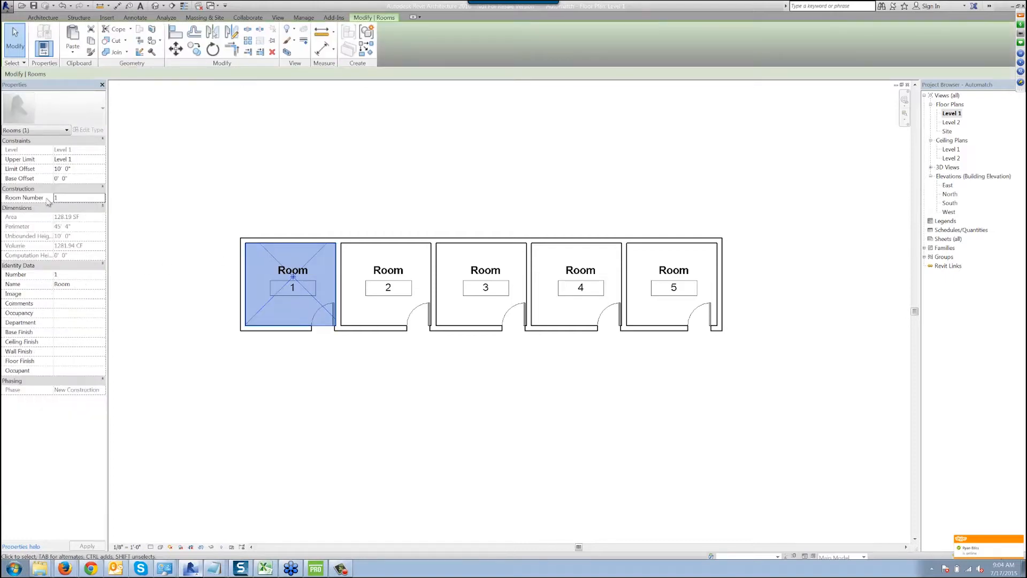
left_click(225, 281)
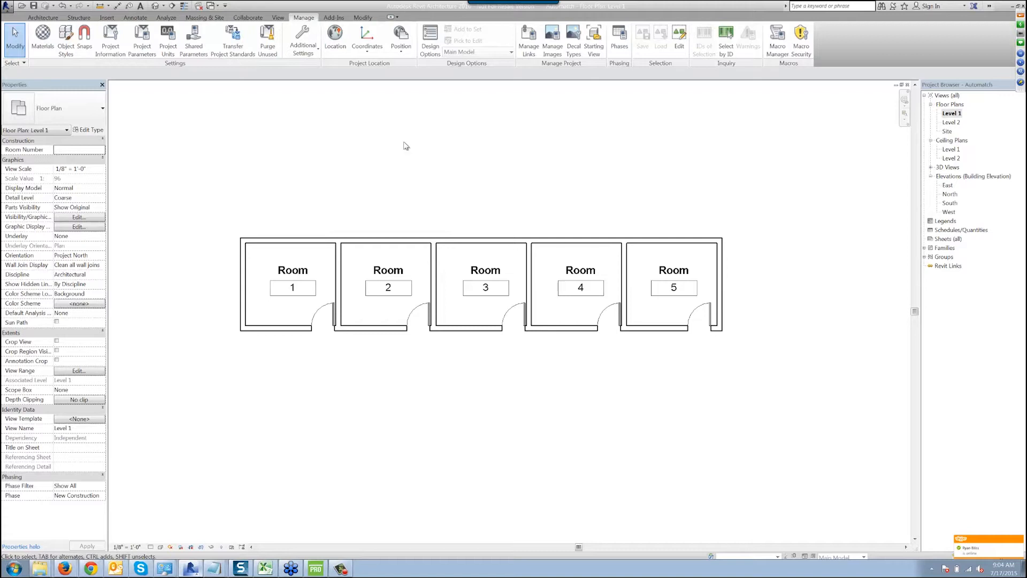
Step: Return to the 3D view and review the Synchro export settings, including the Room Number entry among the parameters to export
key("3")
key("d")
left_click(337, 19)
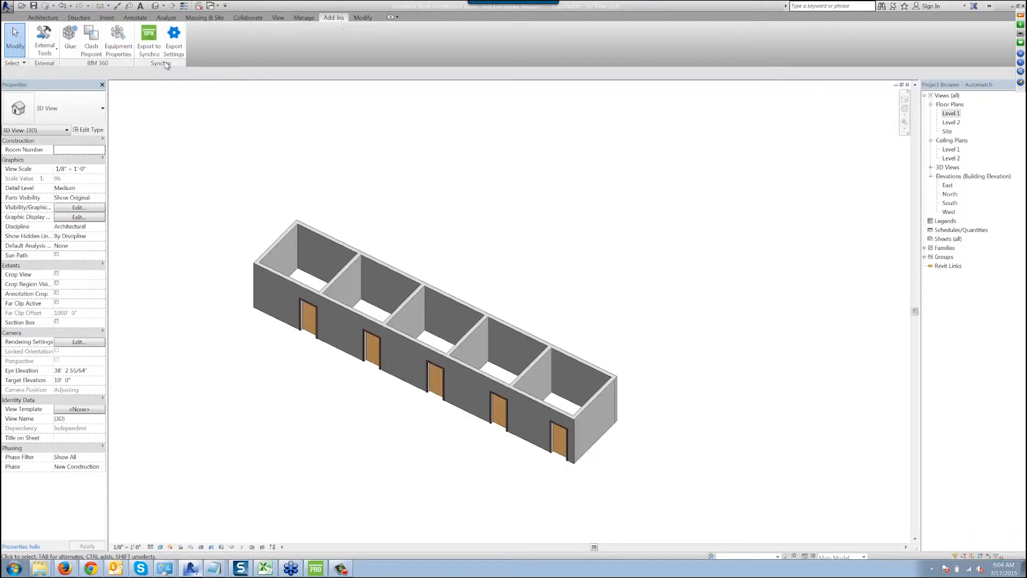
left_click(174, 52)
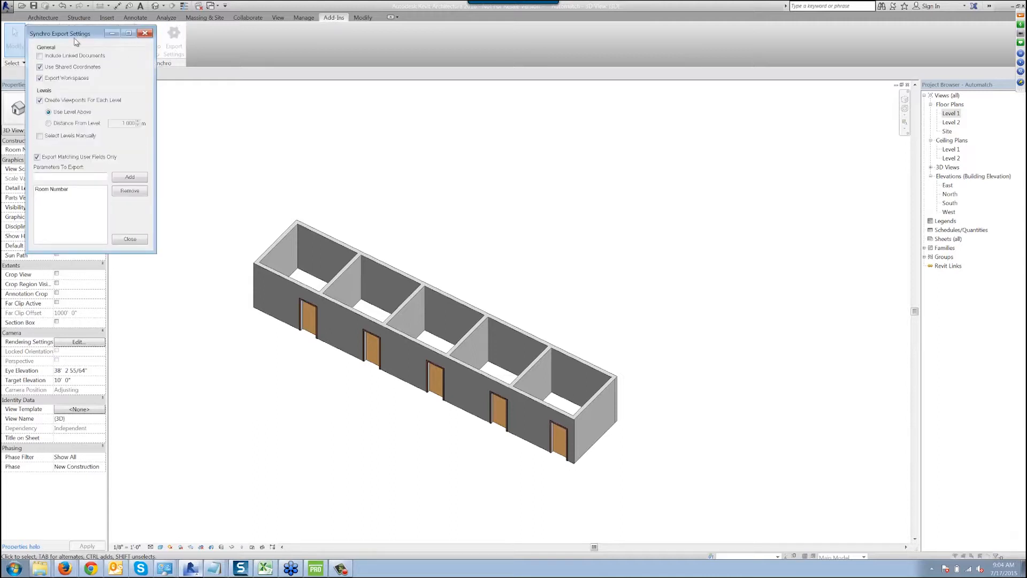
left_click_drag(76, 40, 179, 164)
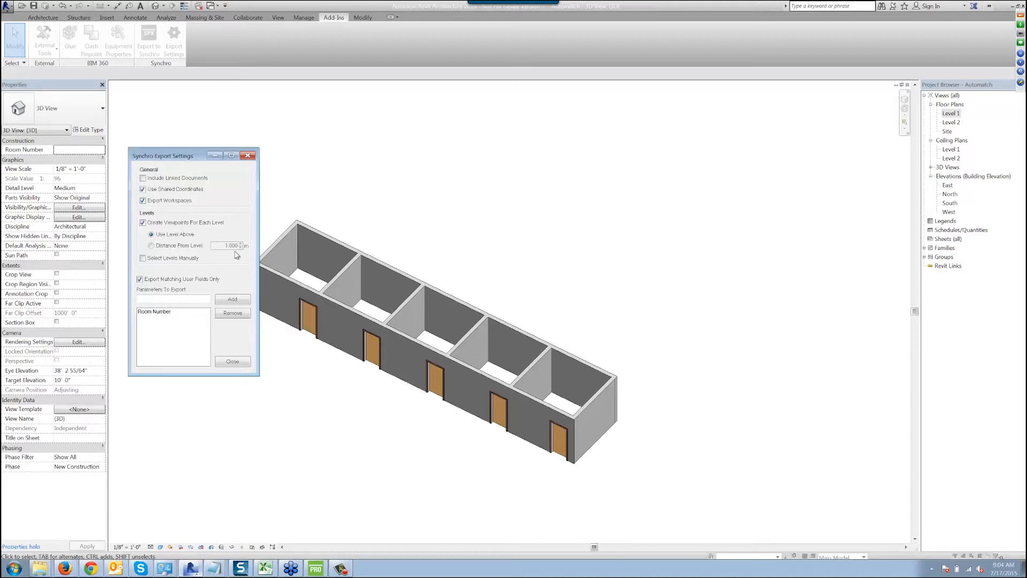
left_click(172, 298)
left_click(174, 311)
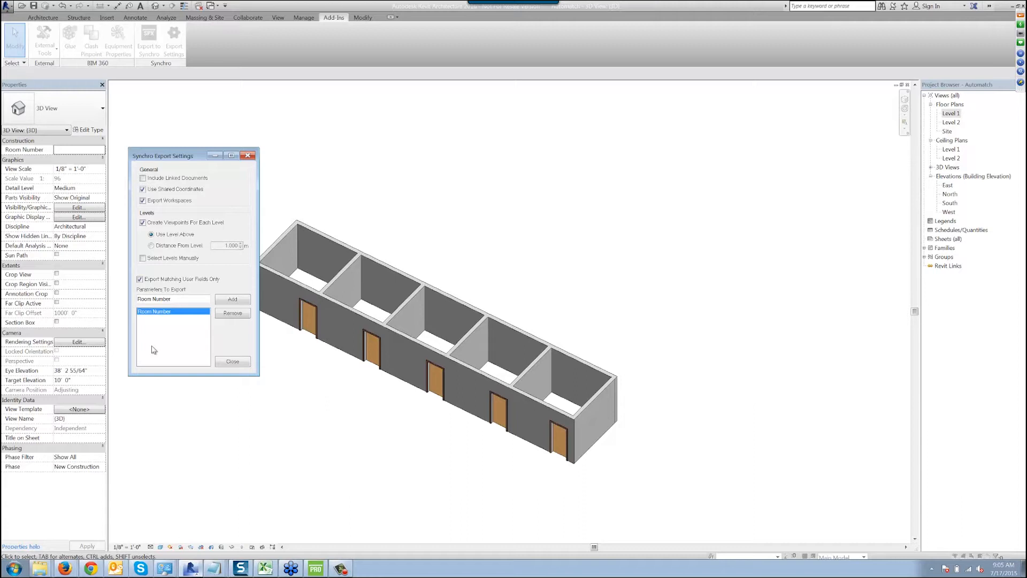
left_click(233, 361)
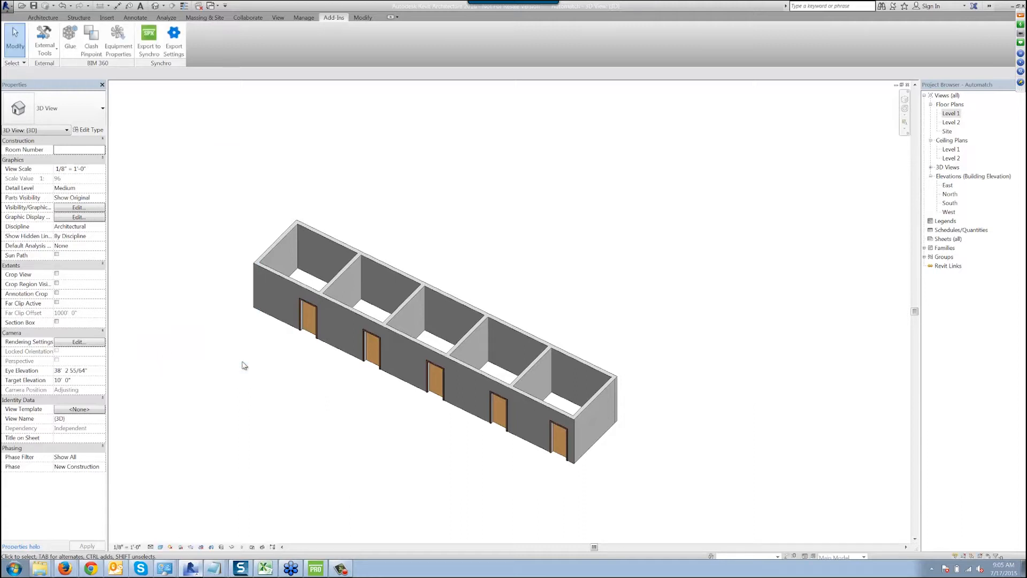
Step: Check the volume computation option in the project's Area and Volume Computations settings
left_click(47, 20)
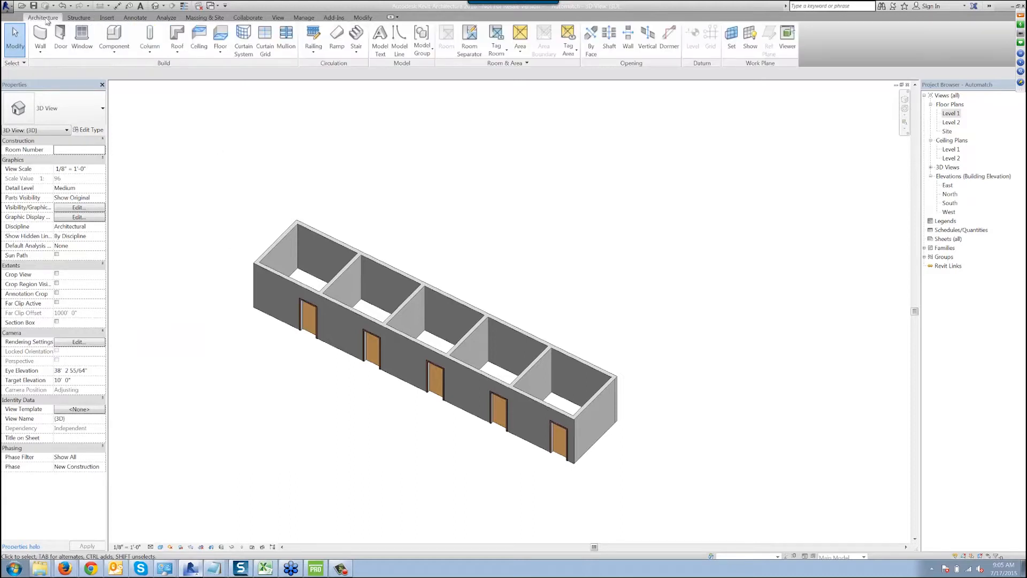
left_click(516, 65)
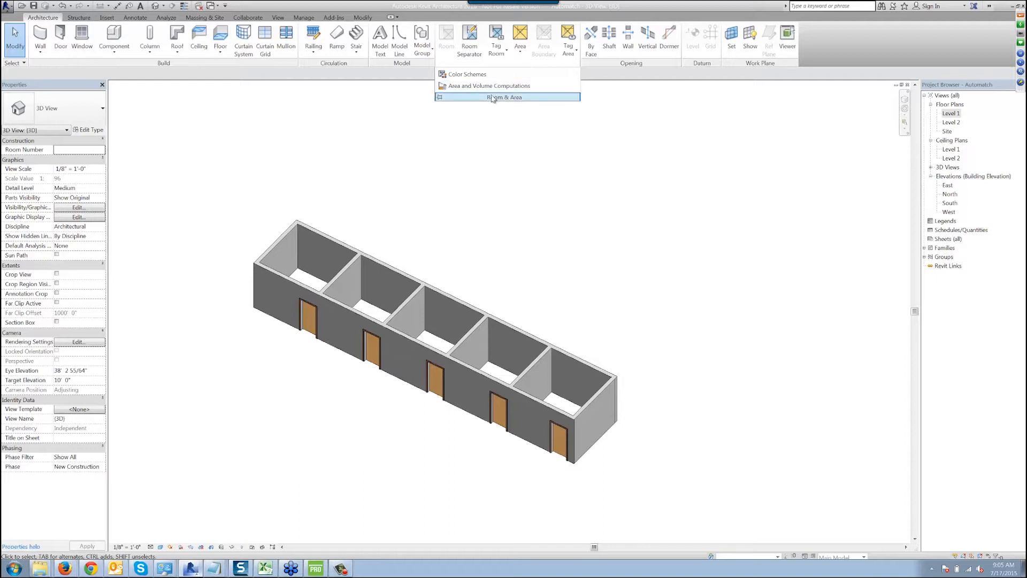
left_click(477, 86)
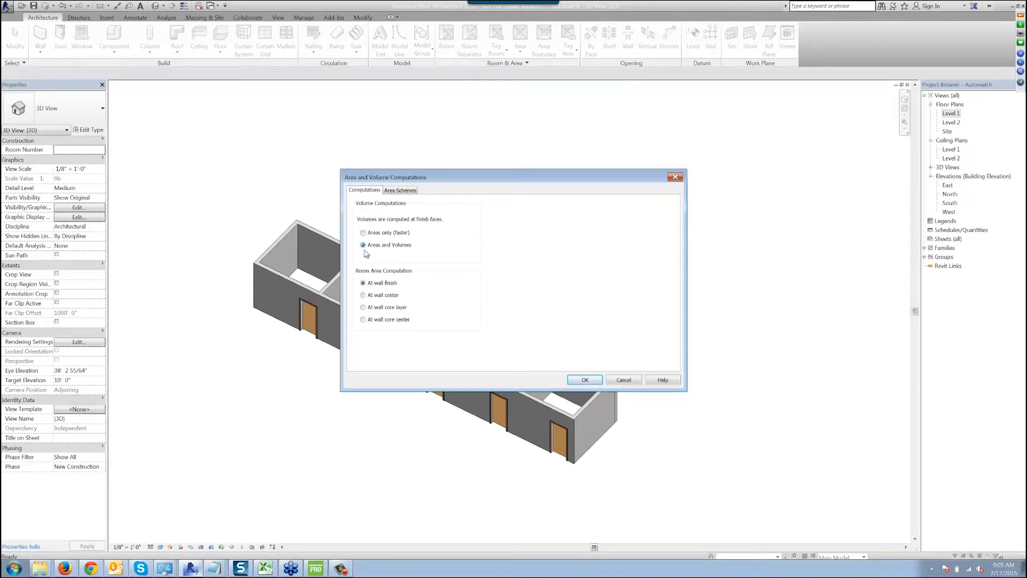
left_click(584, 380)
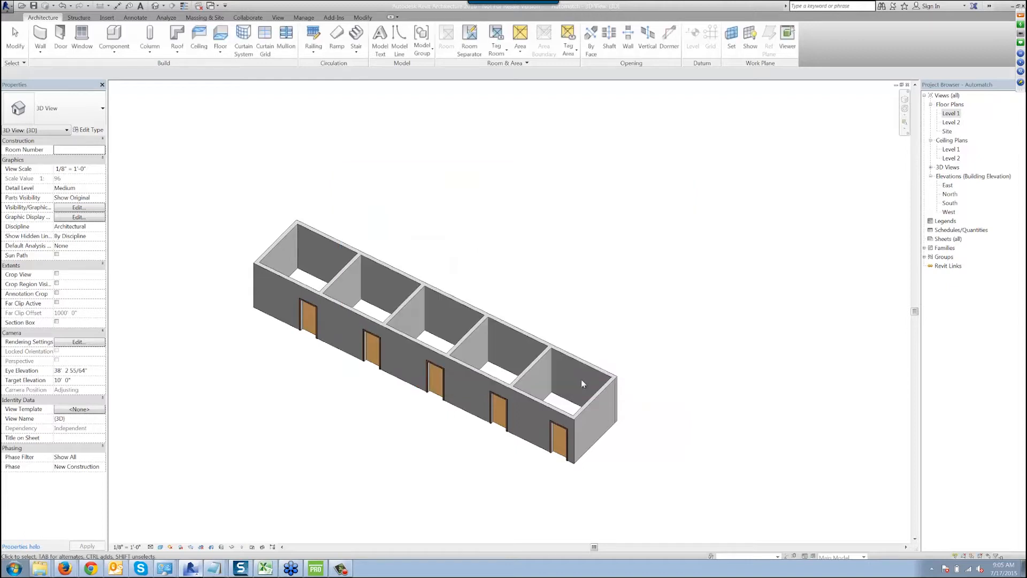
Step: Export the model to Synchro as the SPX file automatch in the AutoMatch folder, replacing the existing file
left_click(5, 8)
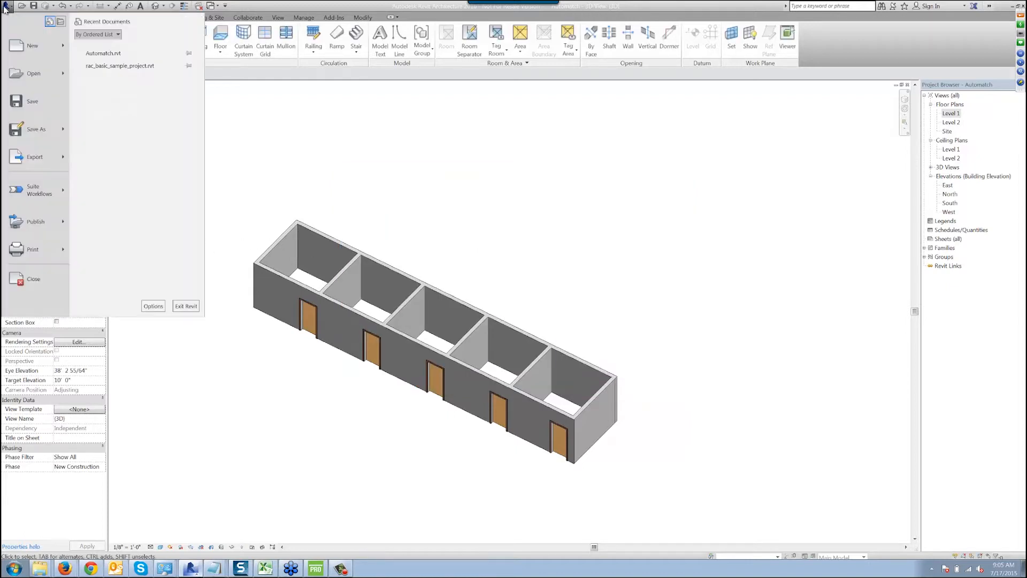
left_click(302, 97)
left_click(334, 17)
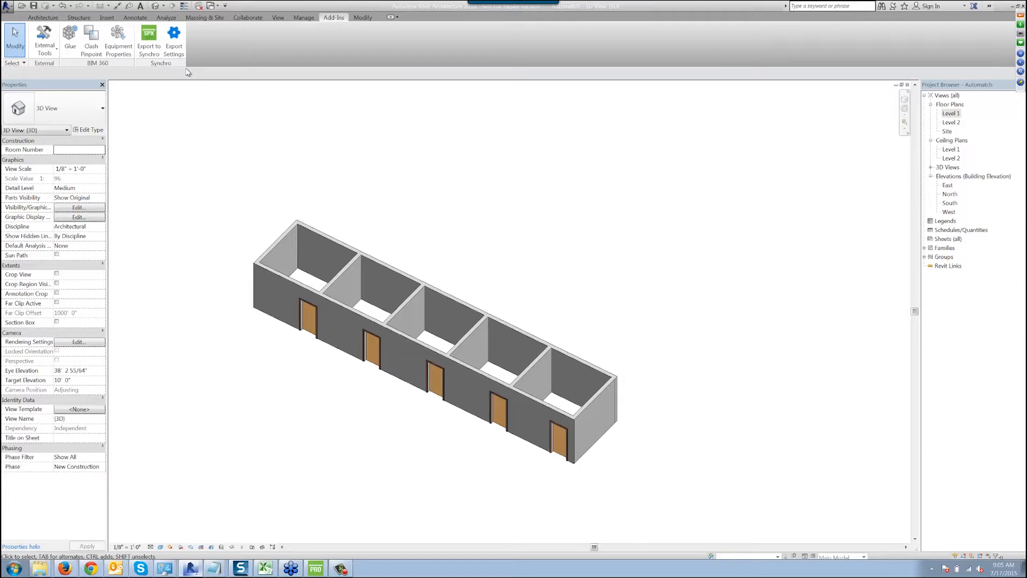
left_click(160, 47)
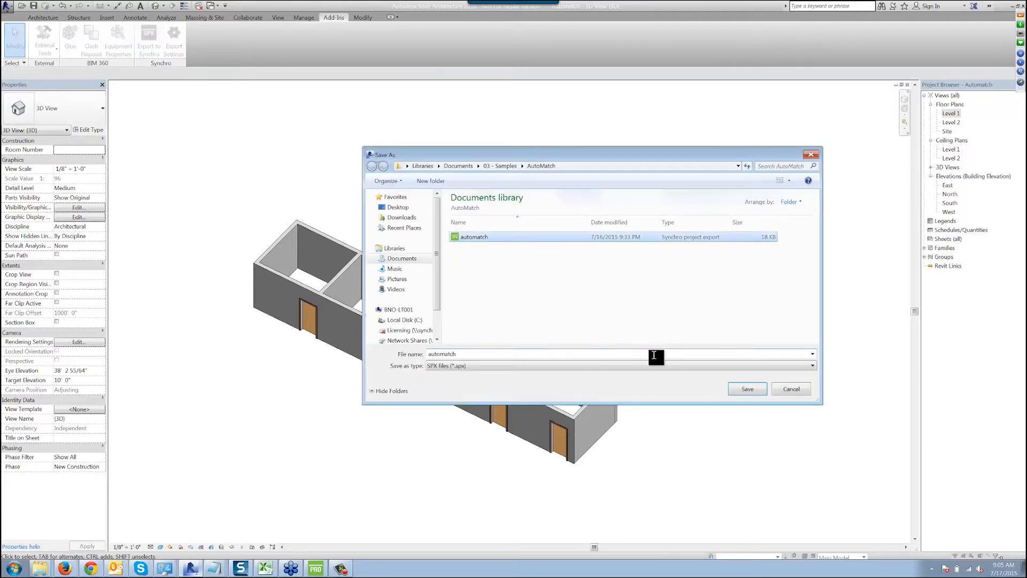
left_click(758, 389)
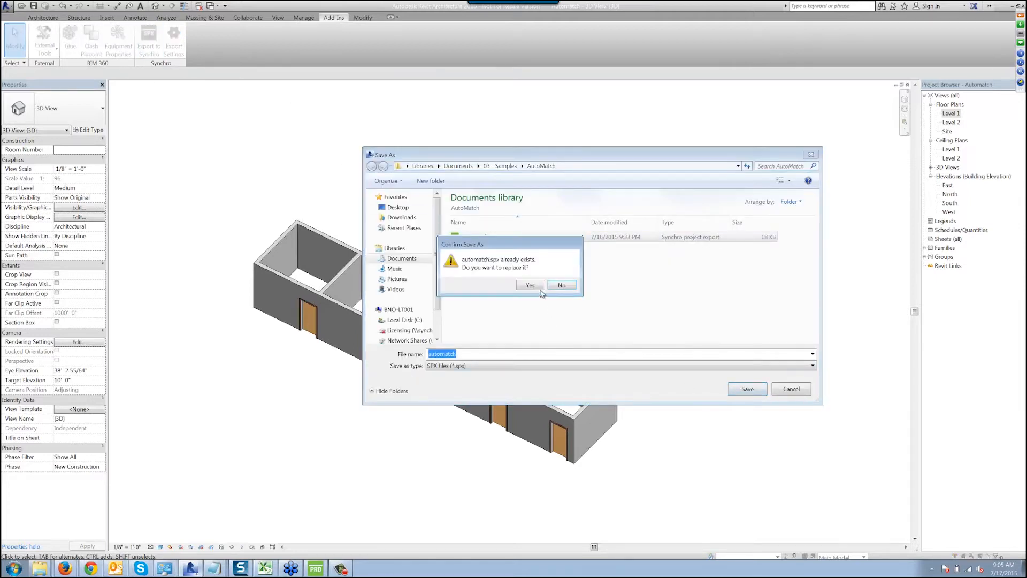
left_click(534, 286)
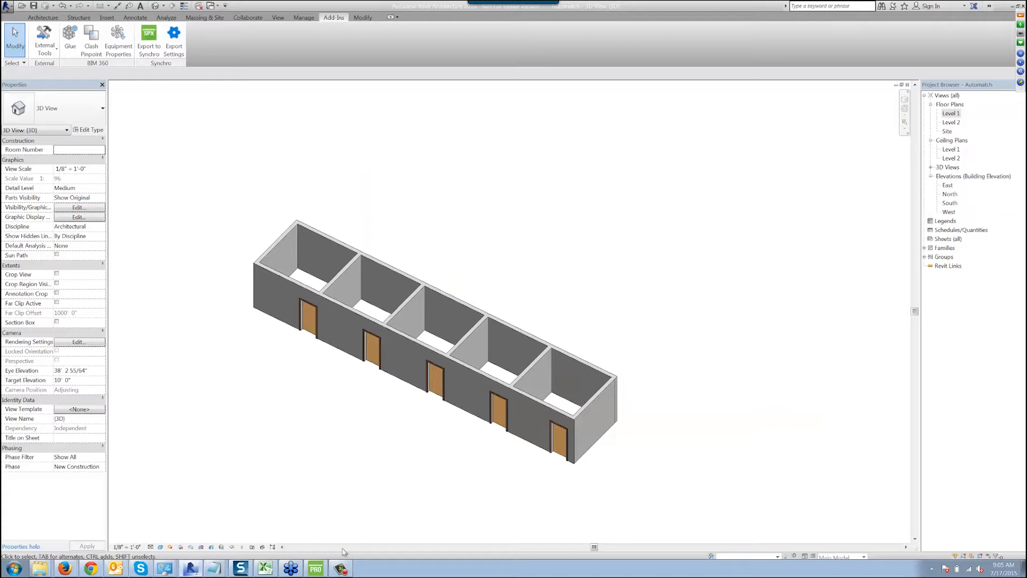
Step: Switch to Synchro and import the automatch project file from the AutoMatch folder using the Administrator login
left_click(317, 569)
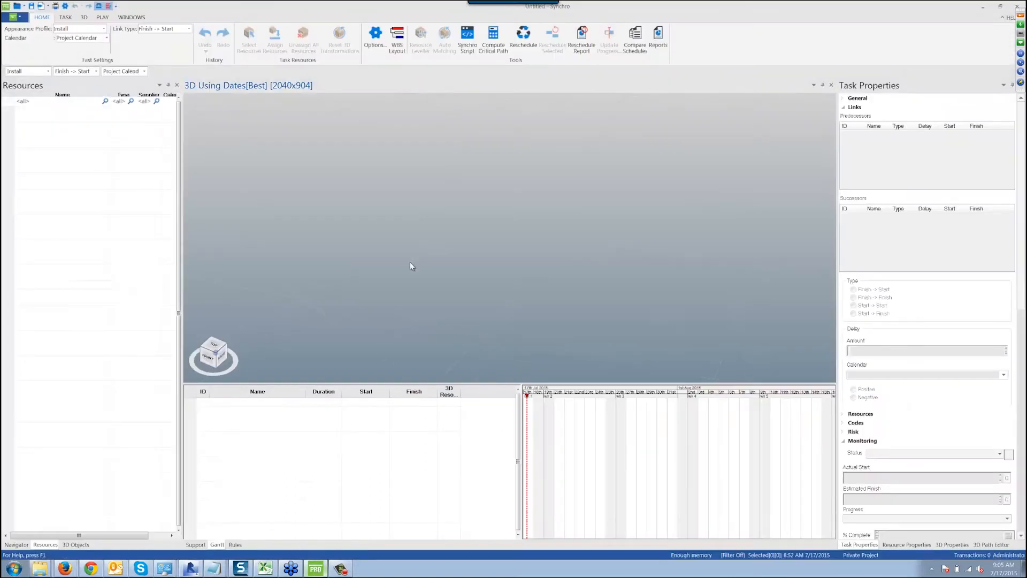
left_click(22, 19)
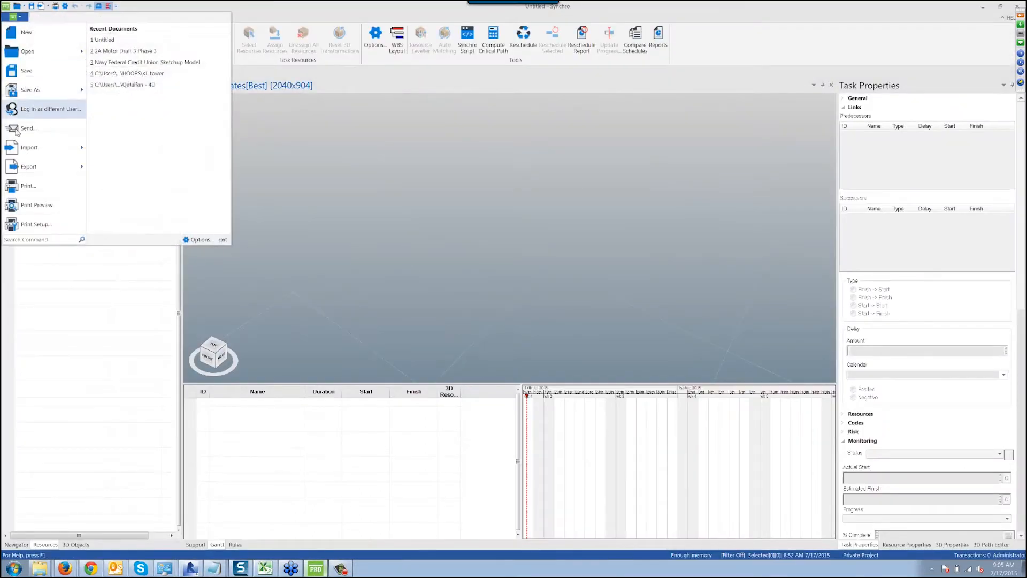
mouse_move(32, 147)
left_click(129, 167)
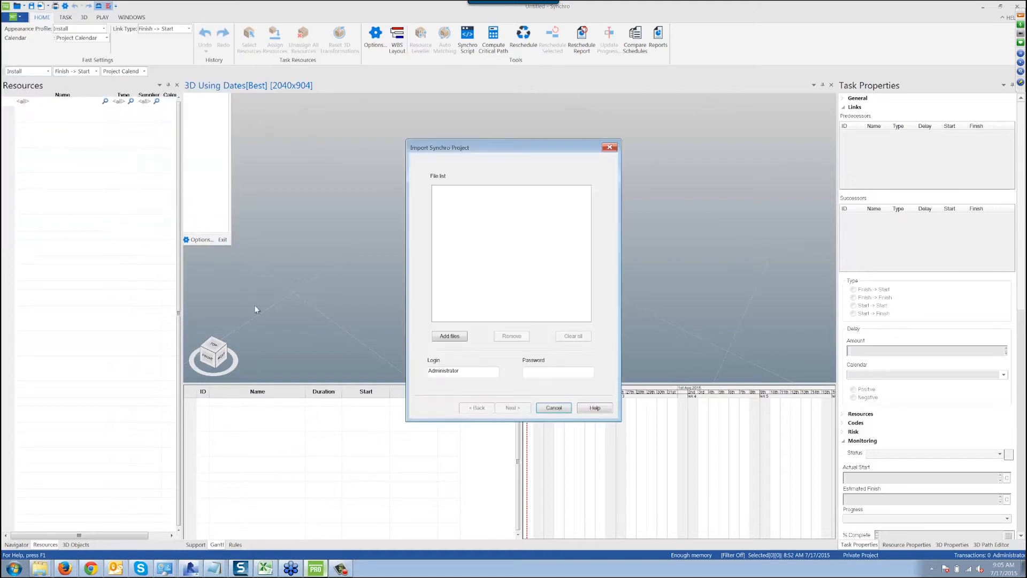
left_click(449, 338)
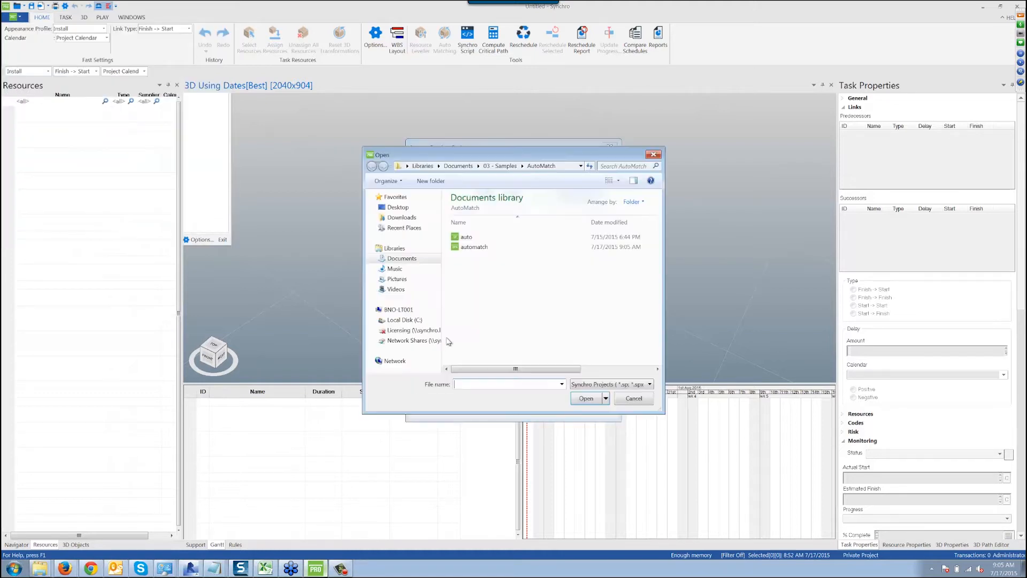
left_click(474, 247)
left_click(584, 399)
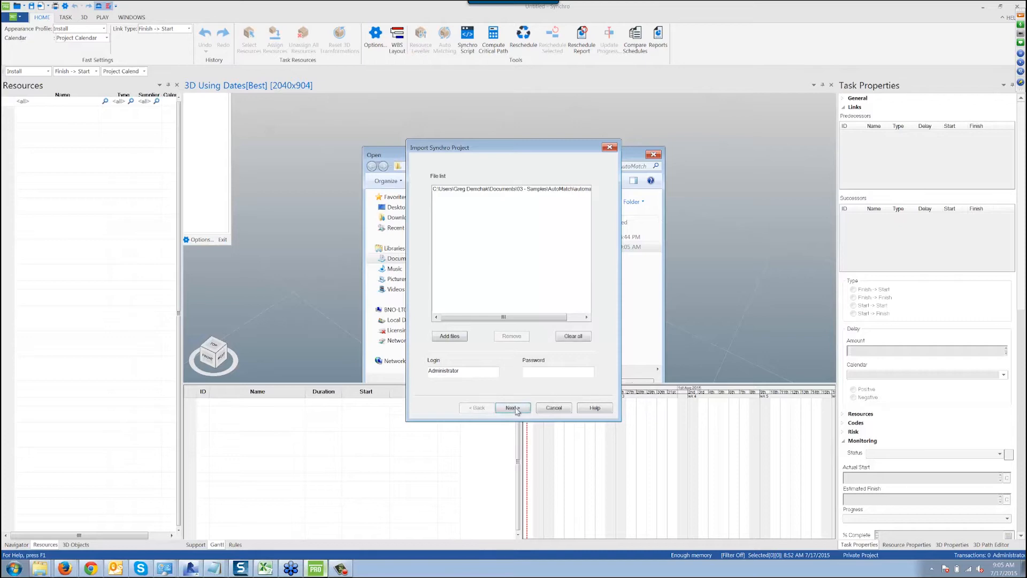
left_click(512, 408)
left_click(514, 408)
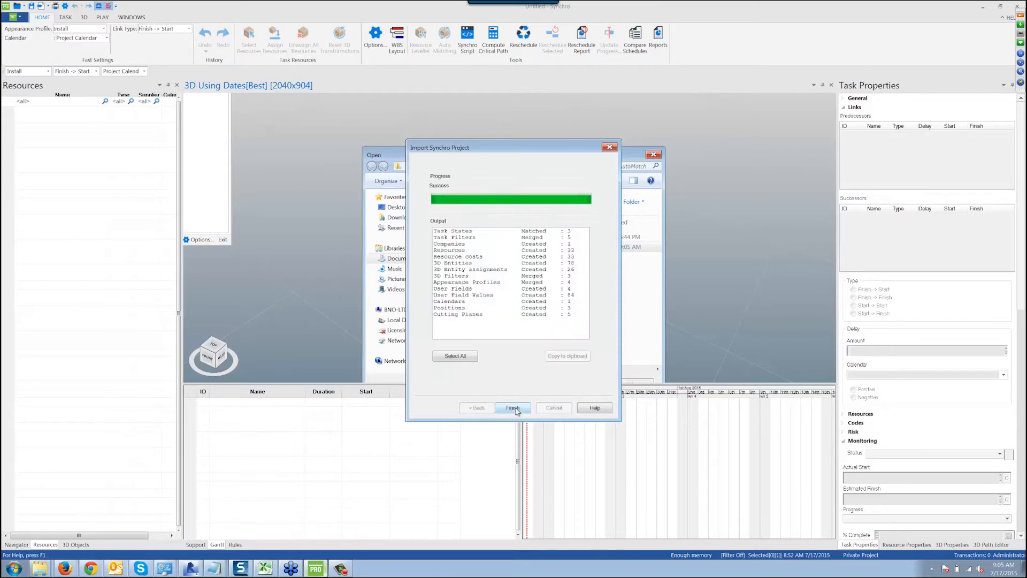
left_click(515, 408)
middle_click_drag(486, 286, 387, 312)
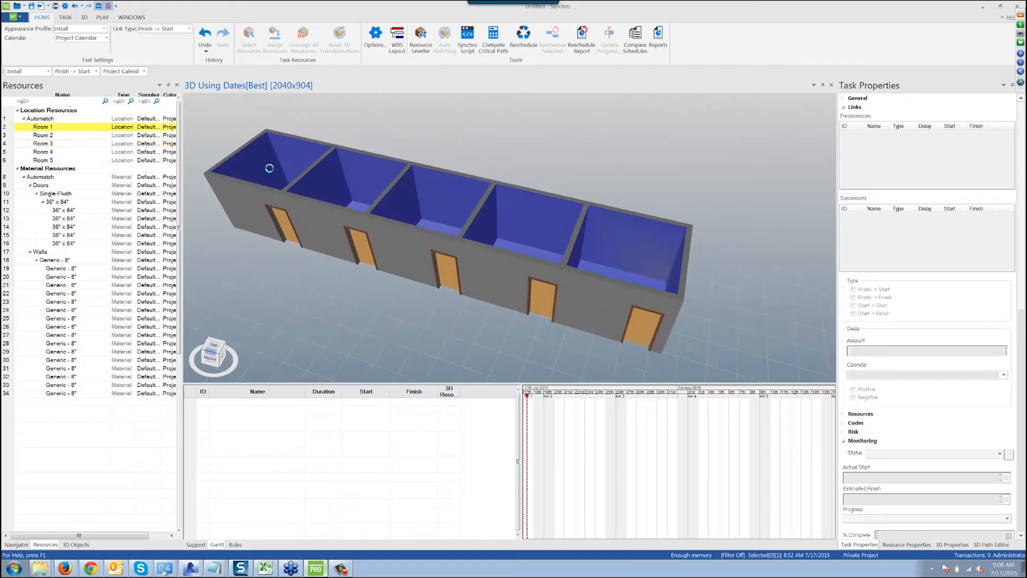
Step: Select the Room 1 space and its front wall in the 3D view and locate both in the Resources list
left_click(269, 171)
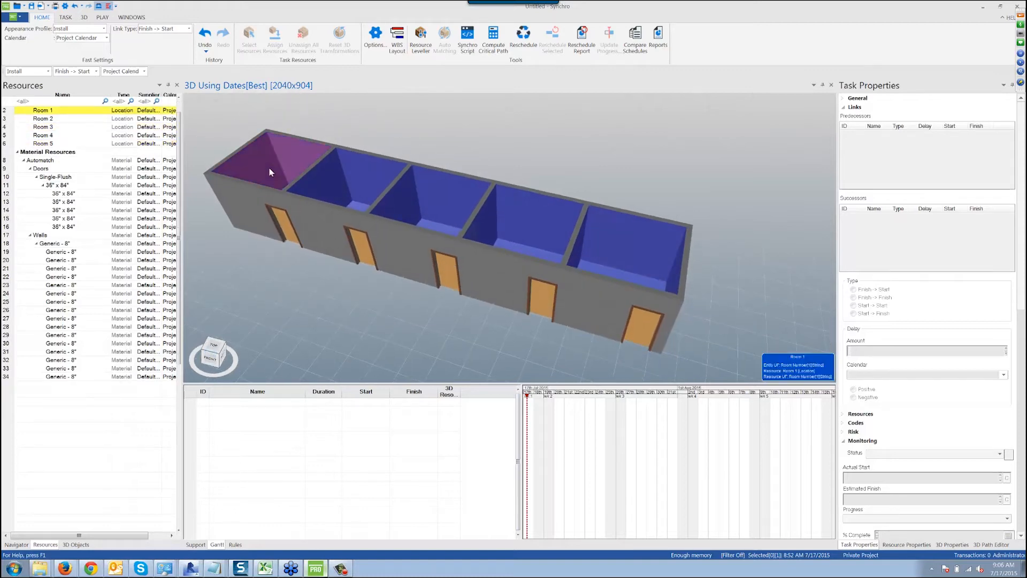
left_click(251, 200)
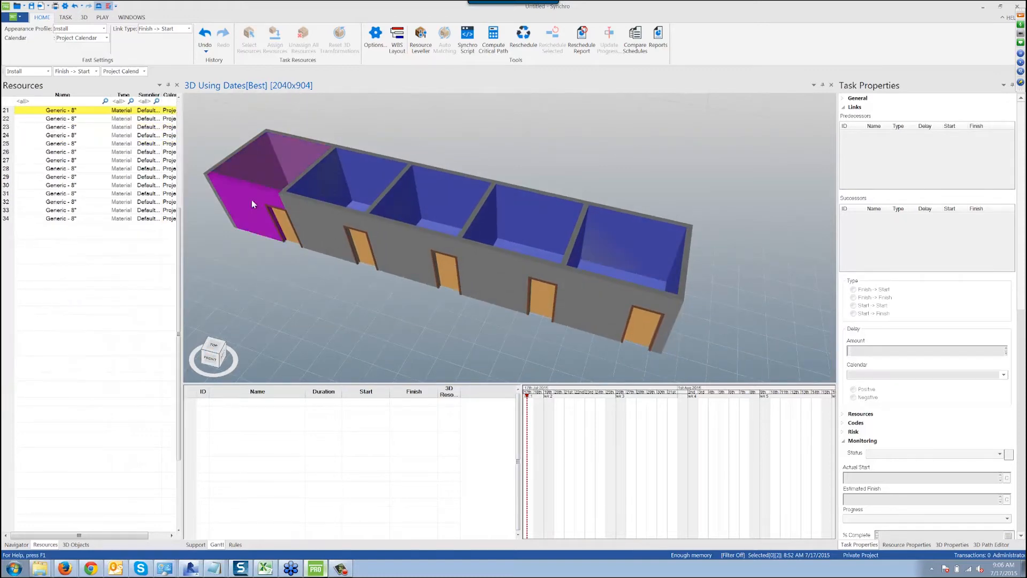
left_click_drag(180, 261, 188, 106)
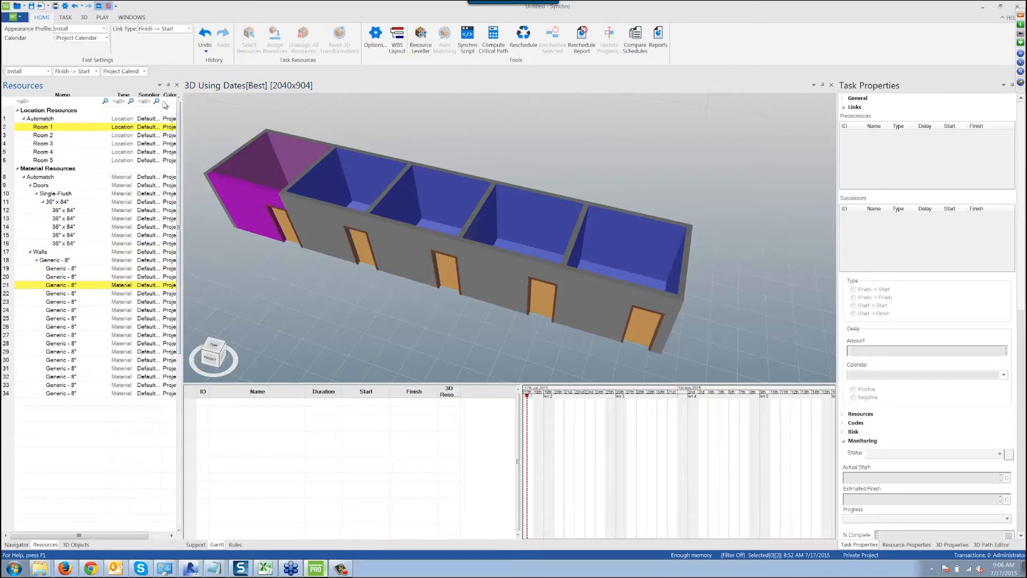
Step: Add the Room Number user field as a column in the Resources list, widen the list to show it, and clear the 3D selection
right_click(95, 96)
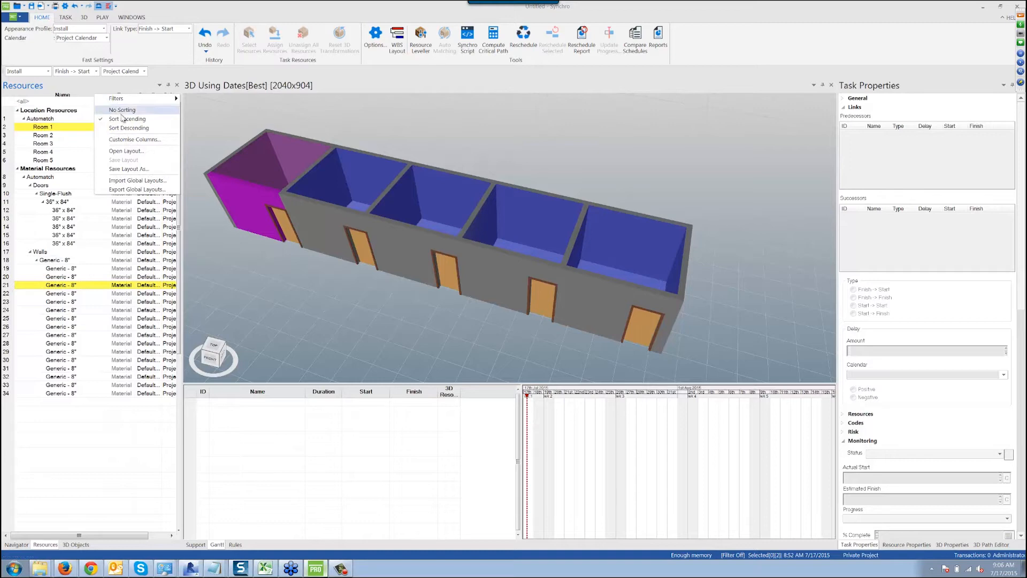
left_click(128, 140)
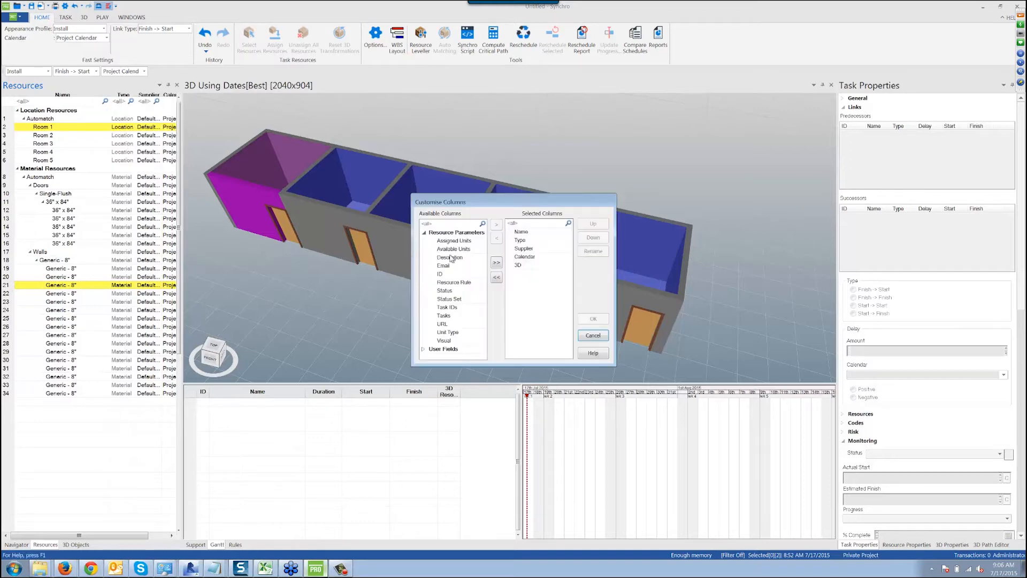
left_click(424, 349)
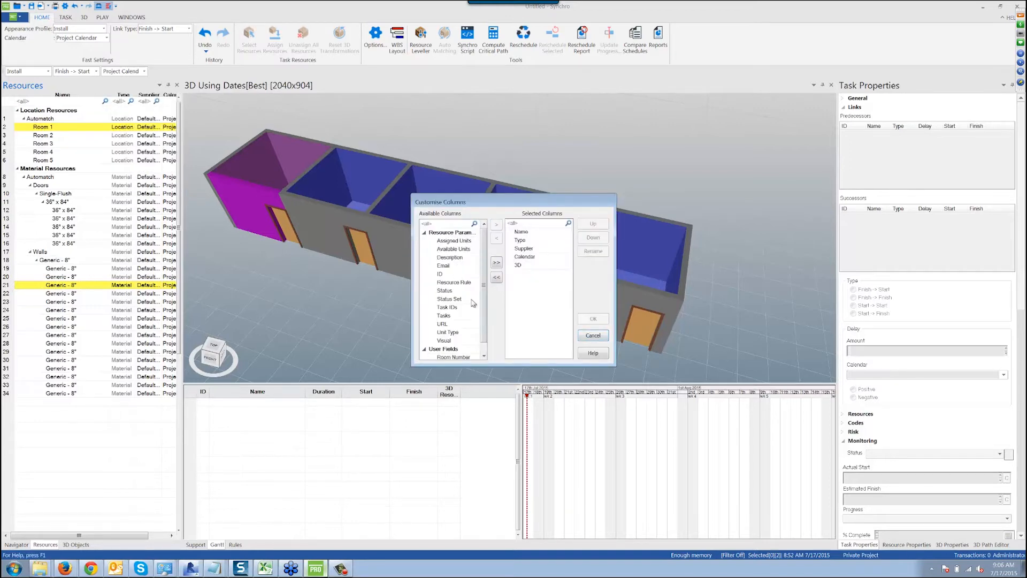
scroll(476, 320, "down", 1)
left_click(453, 347)
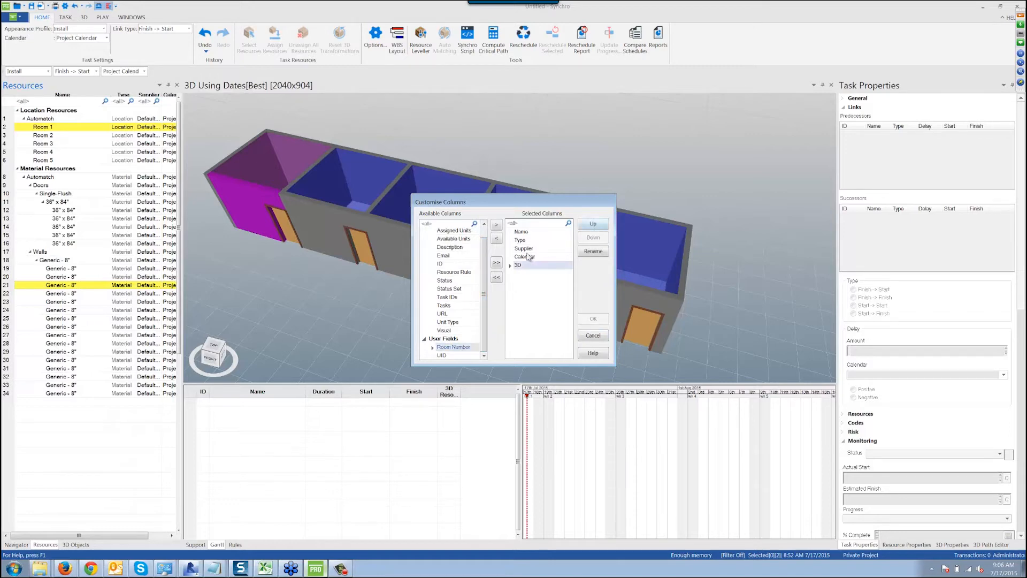
left_click(497, 225)
left_click(593, 320)
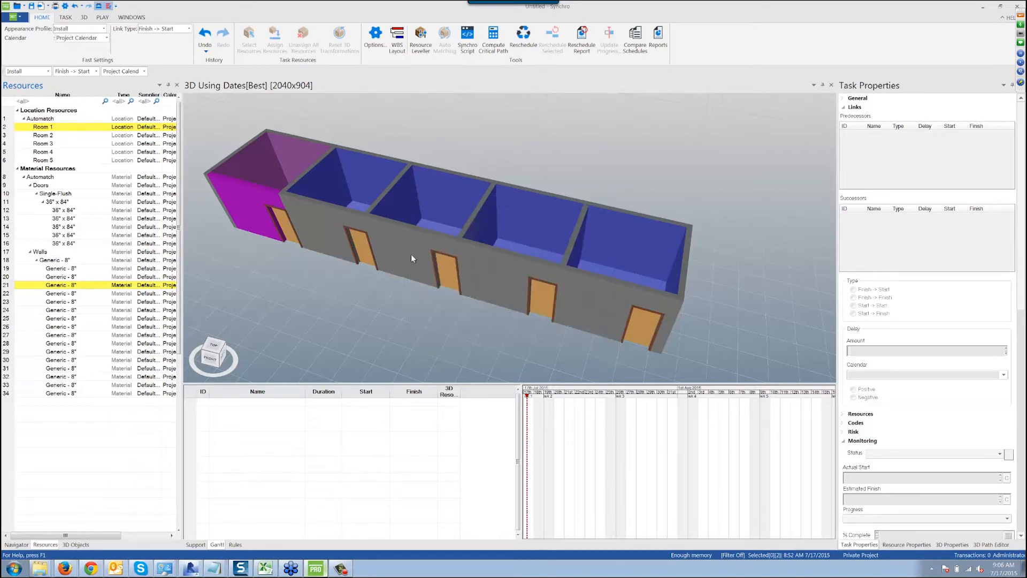
left_click_drag(182, 272, 290, 273)
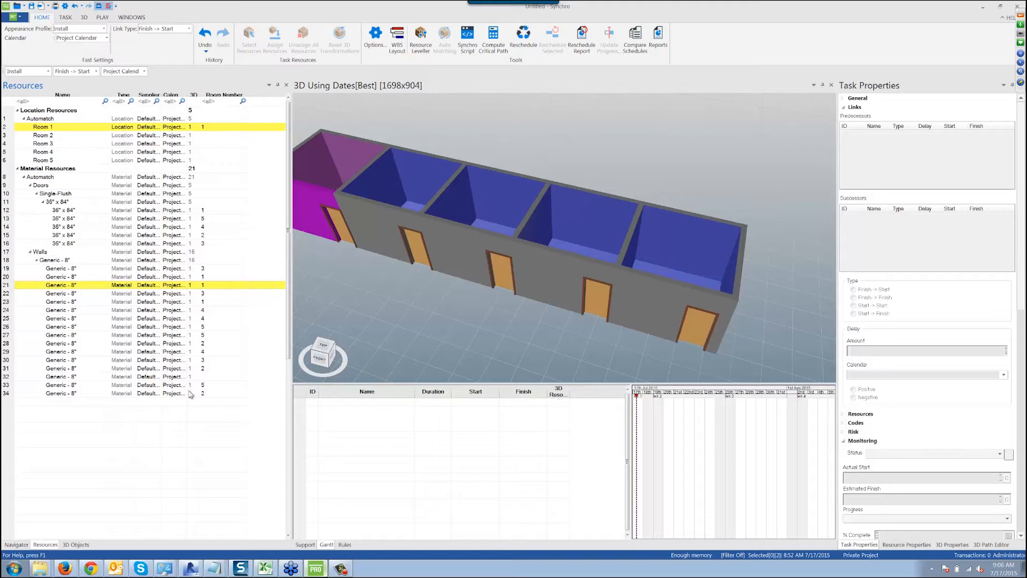
middle_click_drag(431, 268, 488, 272)
left_click(476, 289)
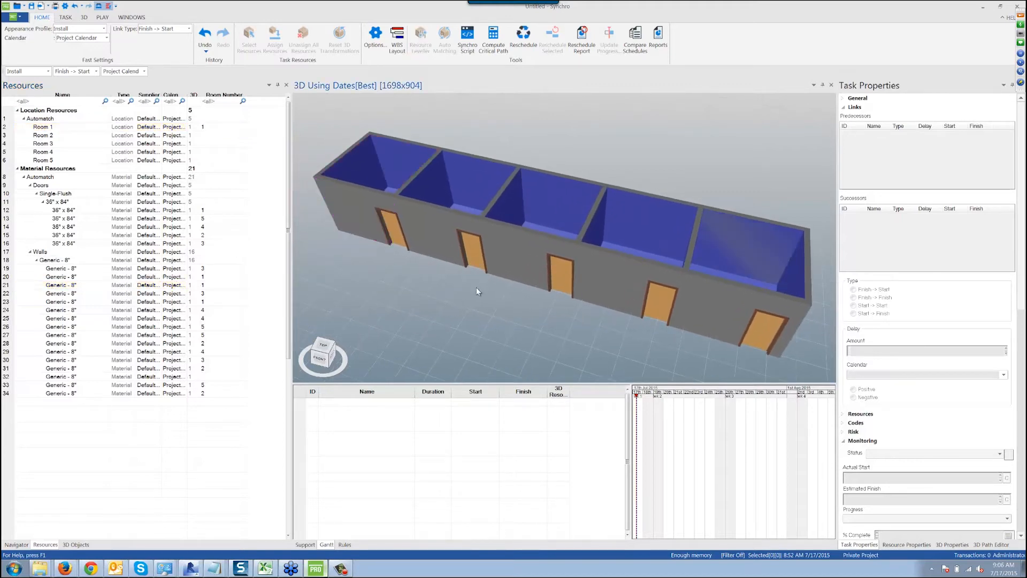
Step: Create the task Install Room 1 in the Gantt table with a duration of 3 days
double_click(370, 403)
type("IN")
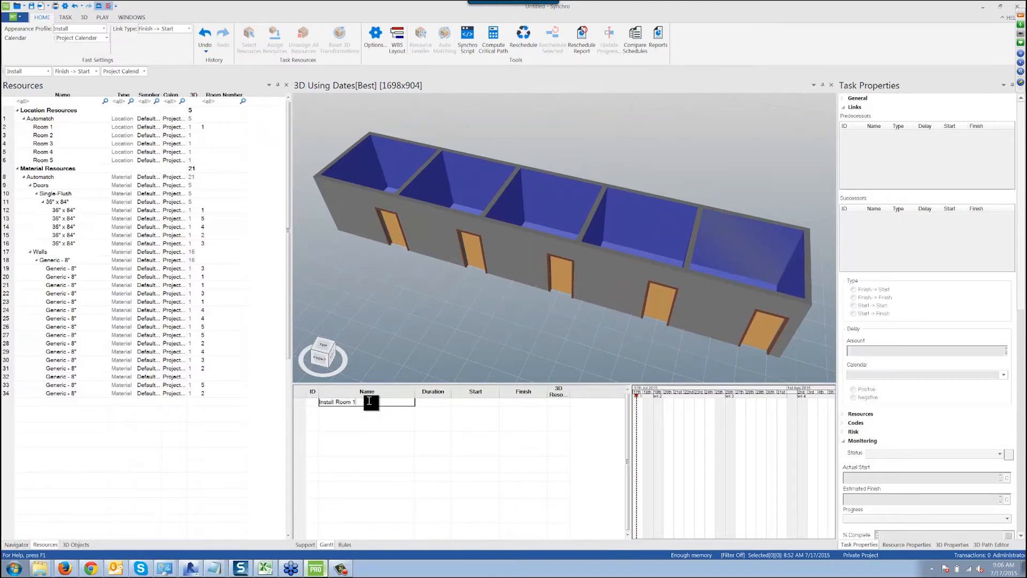
type("stall Room 1")
key("Return")
left_click(438, 402)
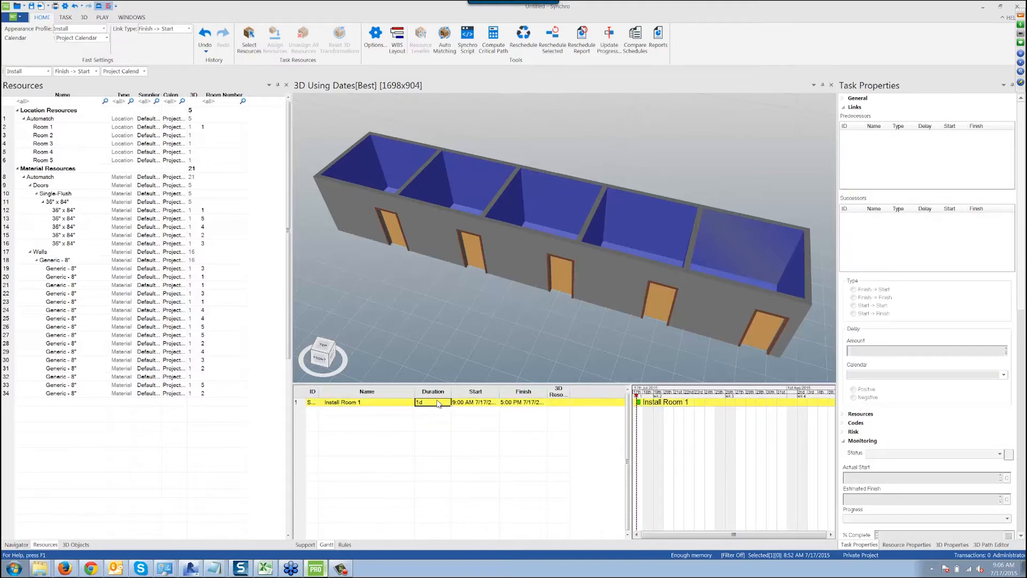
type("3")
key("Return")
Step: Fill the task name down to create Install Room 2 through Install Room 5, and fill the 3-day duration down to them
left_click(414, 405)
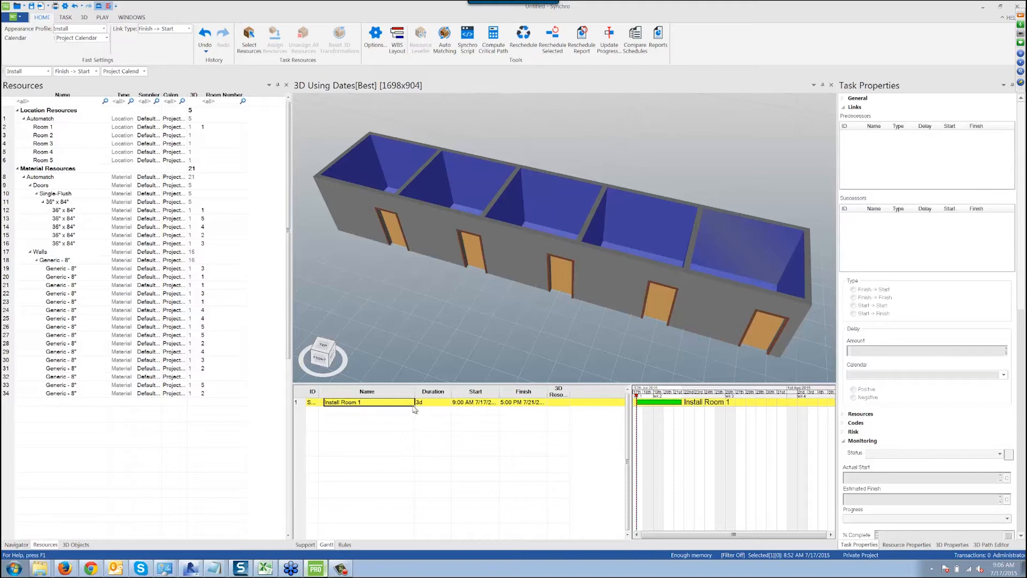
left_click_drag(415, 402, 412, 440)
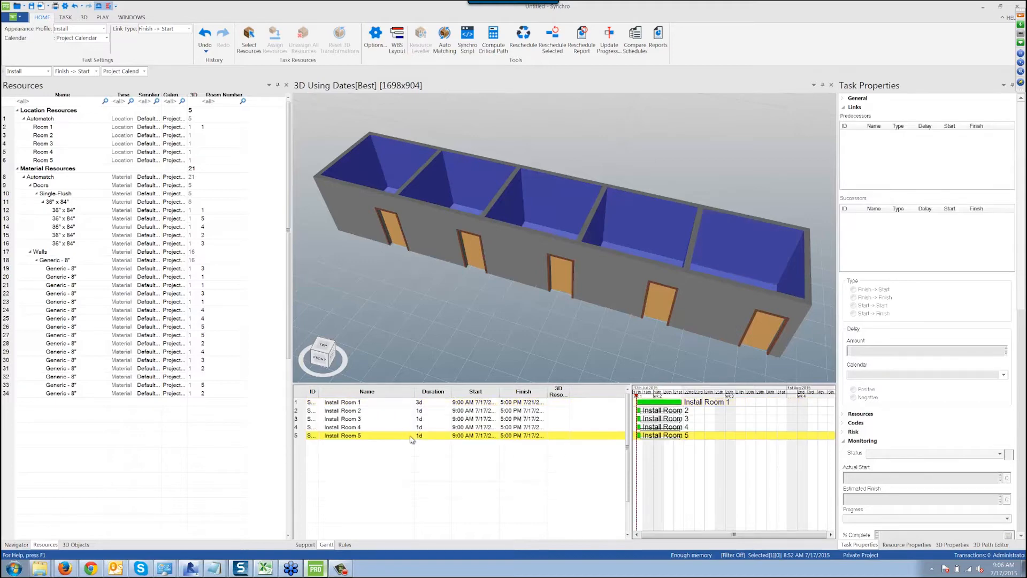
left_click(444, 404)
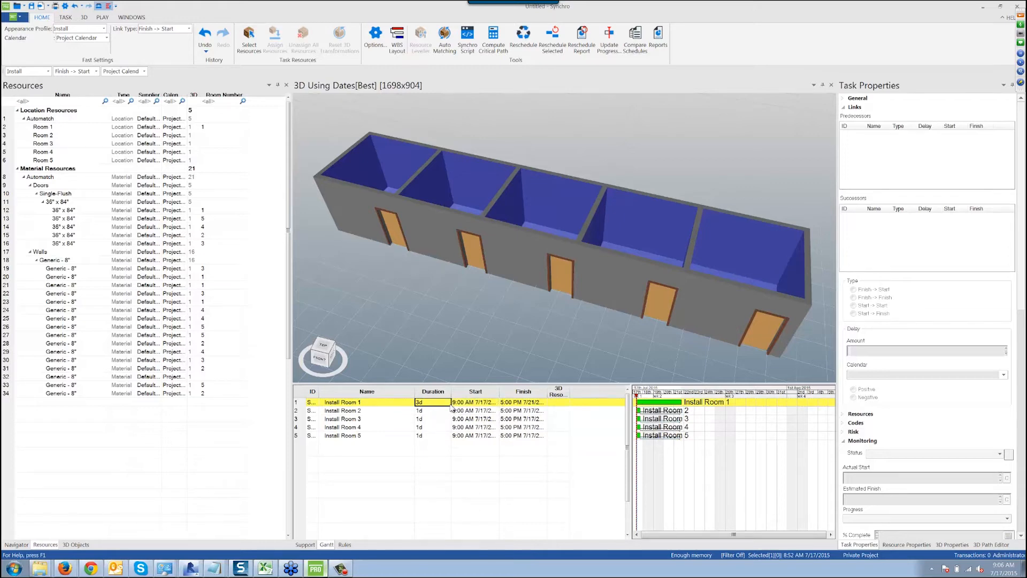
left_click_drag(452, 411, 446, 436)
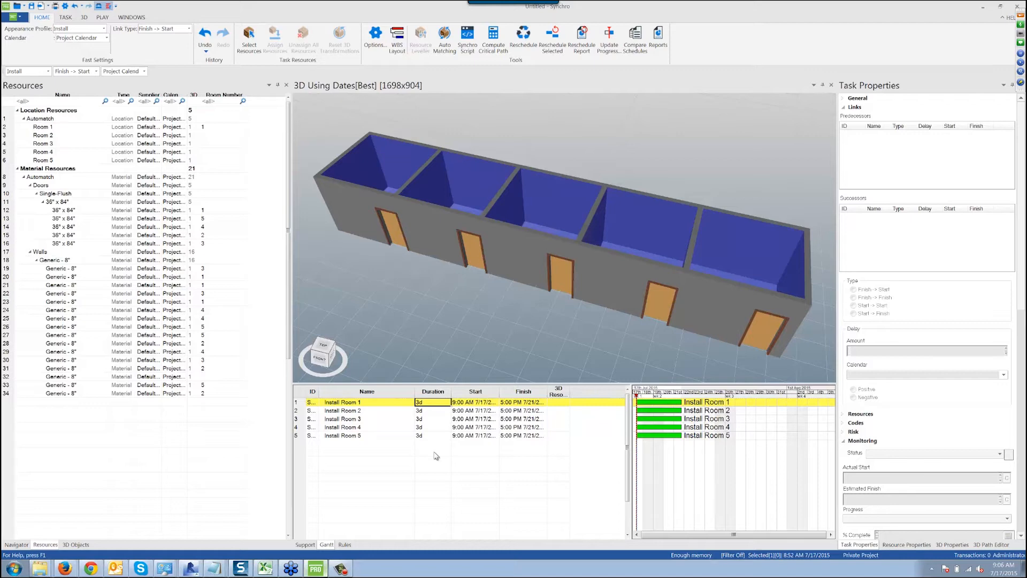
Step: Link all five Install Room tasks as a chain and reschedule the project
left_click(386, 403)
left_click(387, 436, "shift")
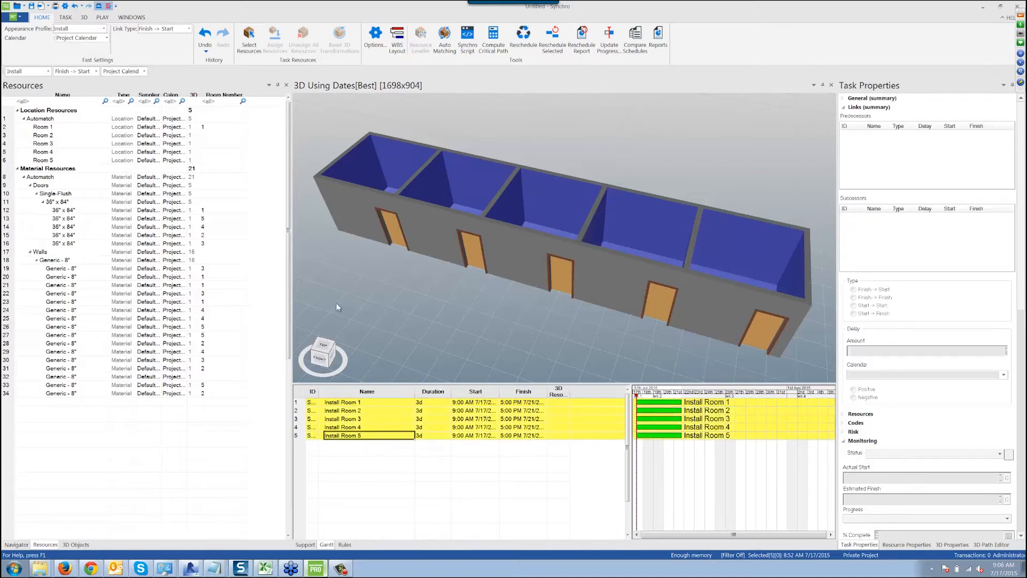
left_click(65, 17)
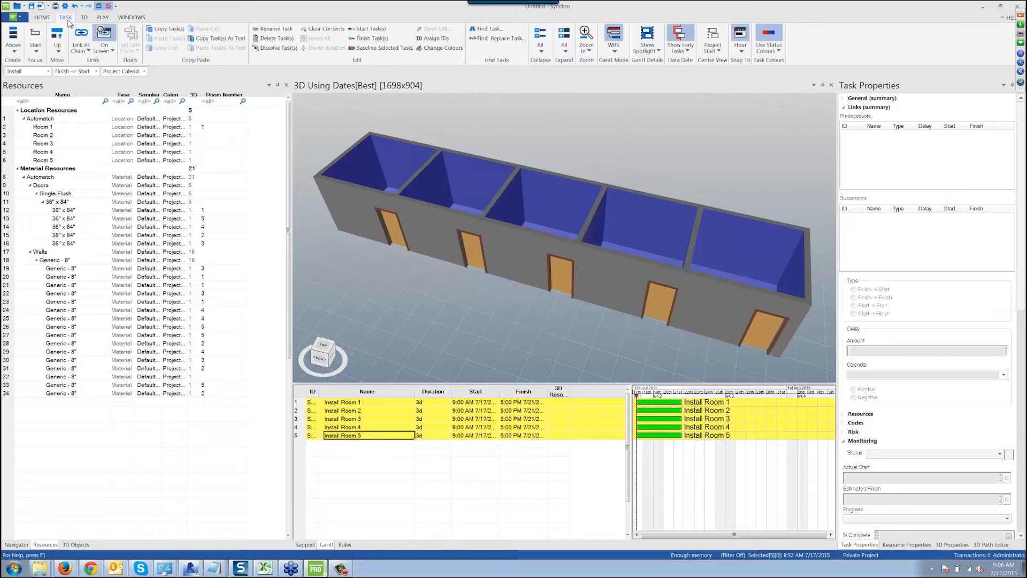
left_click(79, 33)
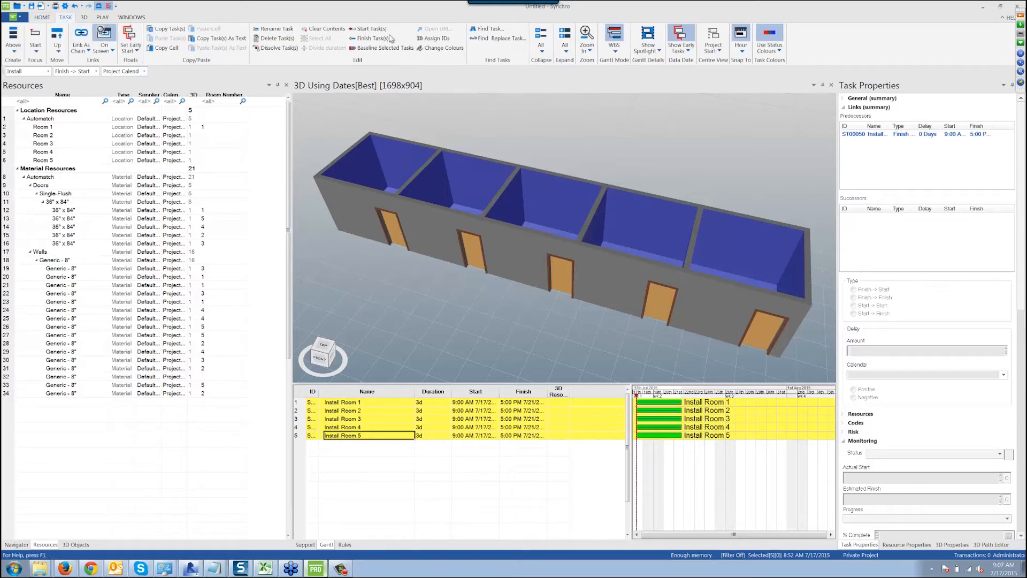
left_click(42, 17)
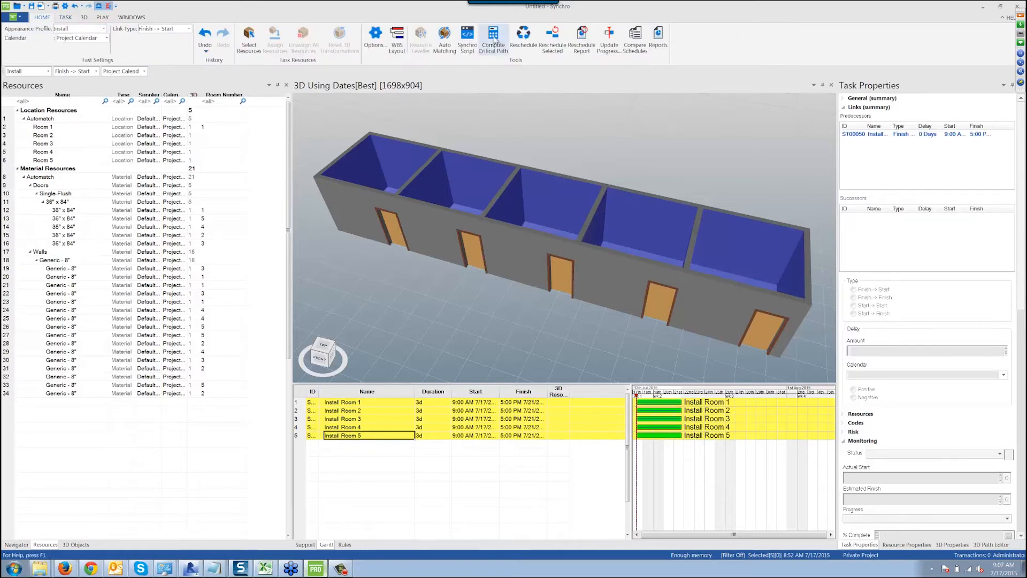
left_click(523, 35)
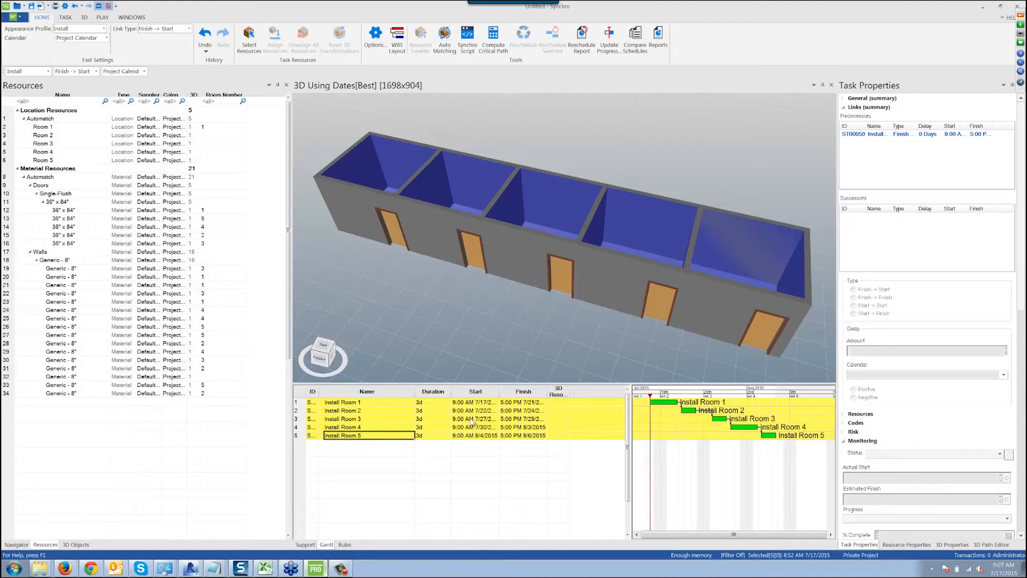
left_click(442, 474)
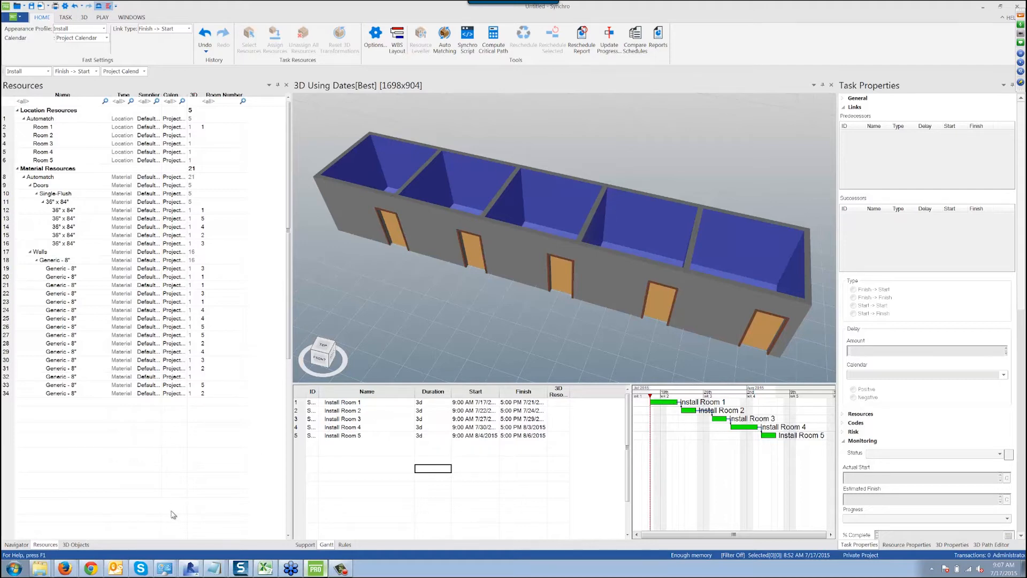
Step: Add a Task user field named Room Number with type String
left_click(17, 545)
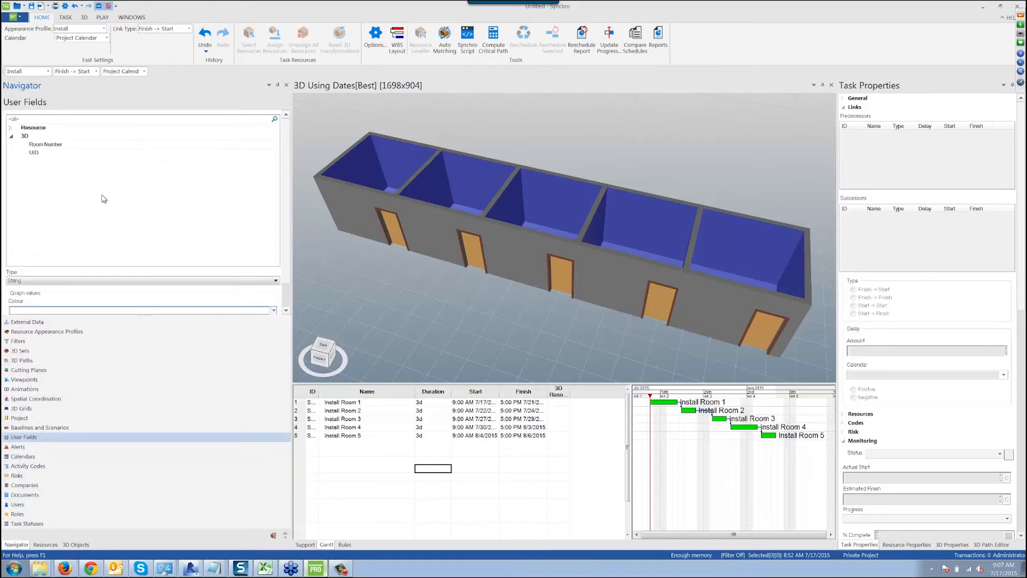
right_click(104, 198)
left_click(112, 202)
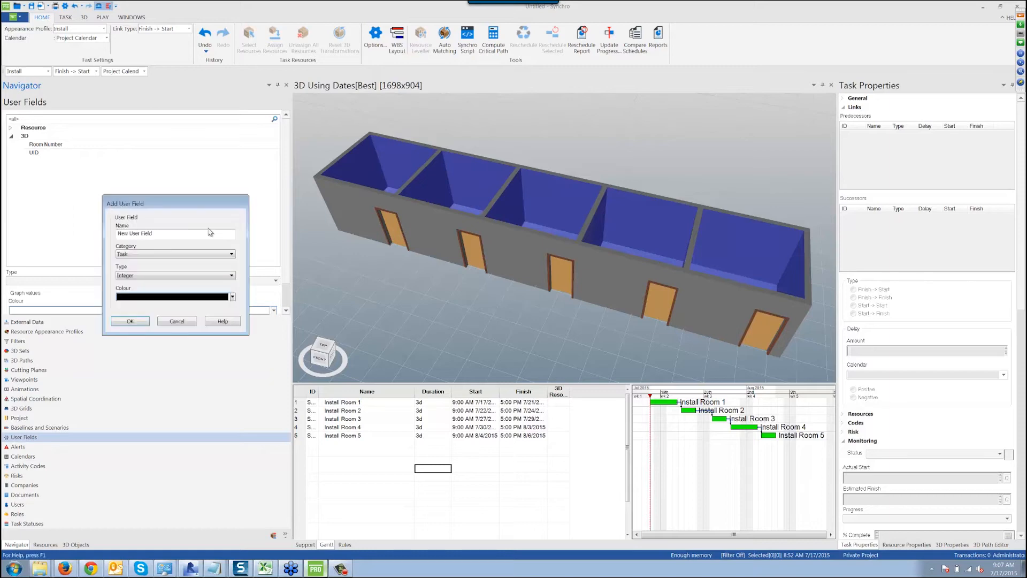
type("Room Number")
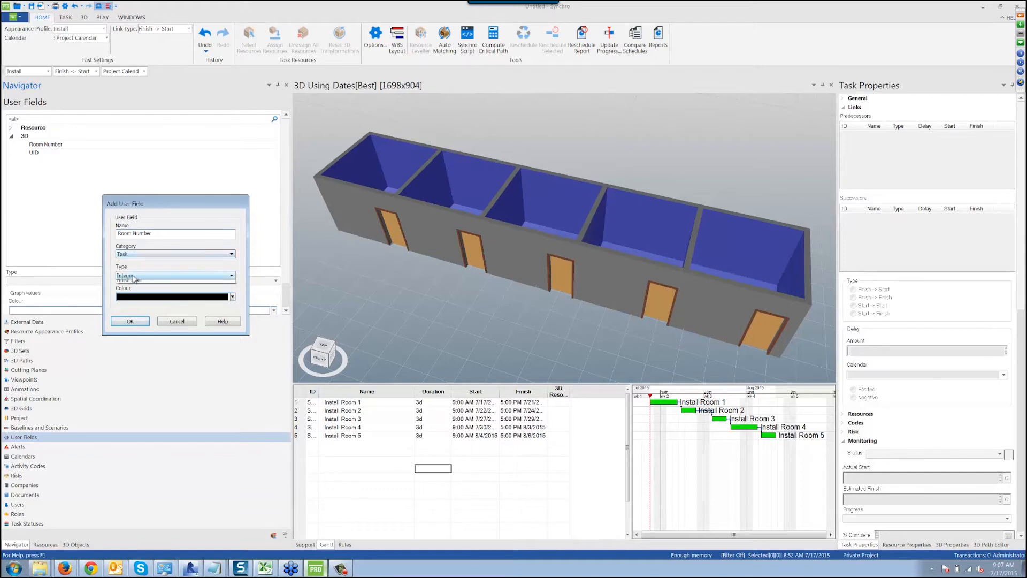
left_click(129, 276)
left_click(128, 296)
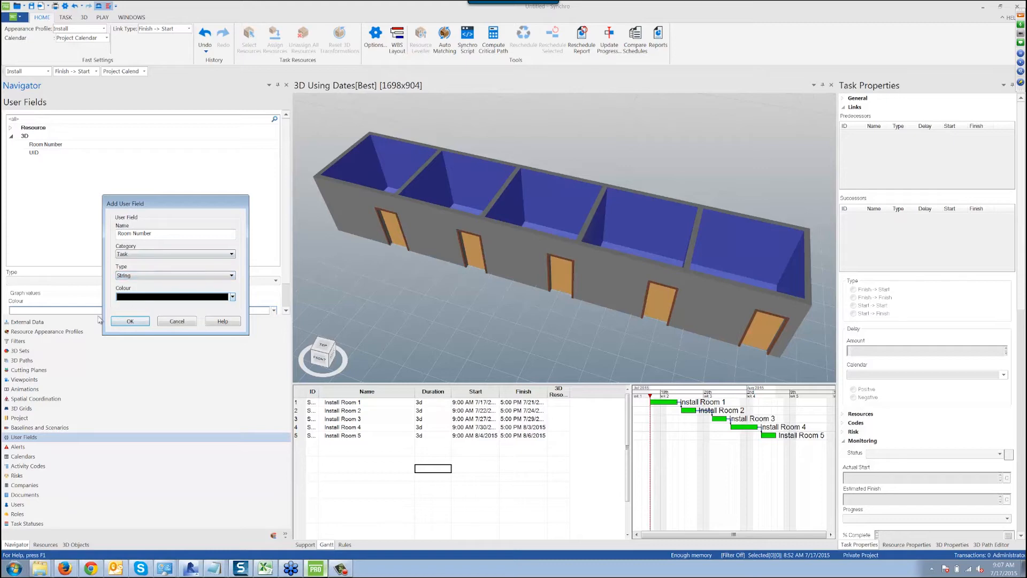
left_click(119, 322)
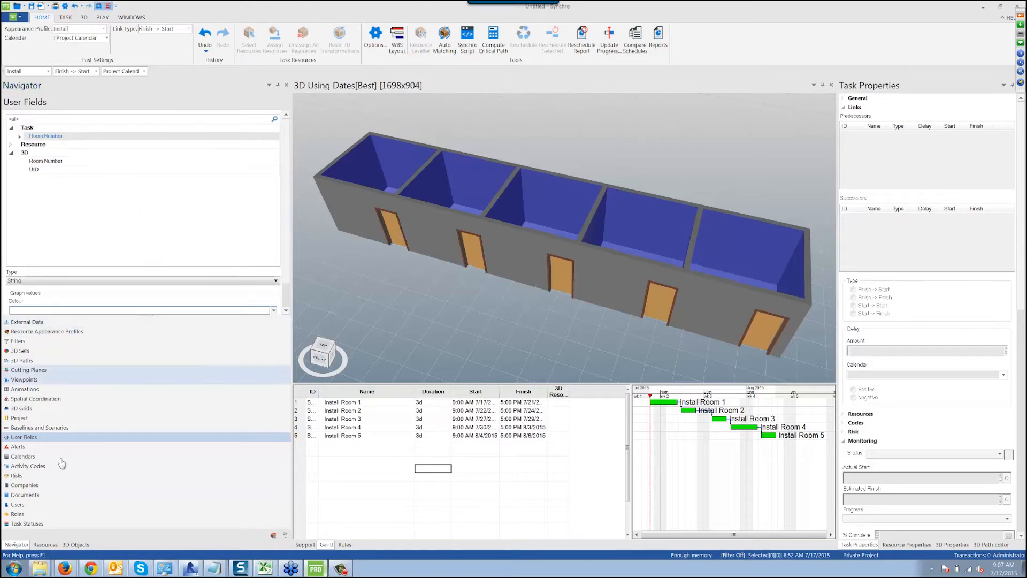
Step: Add the Room Number user field as a column after ID in the Gantt task table
right_click(584, 394)
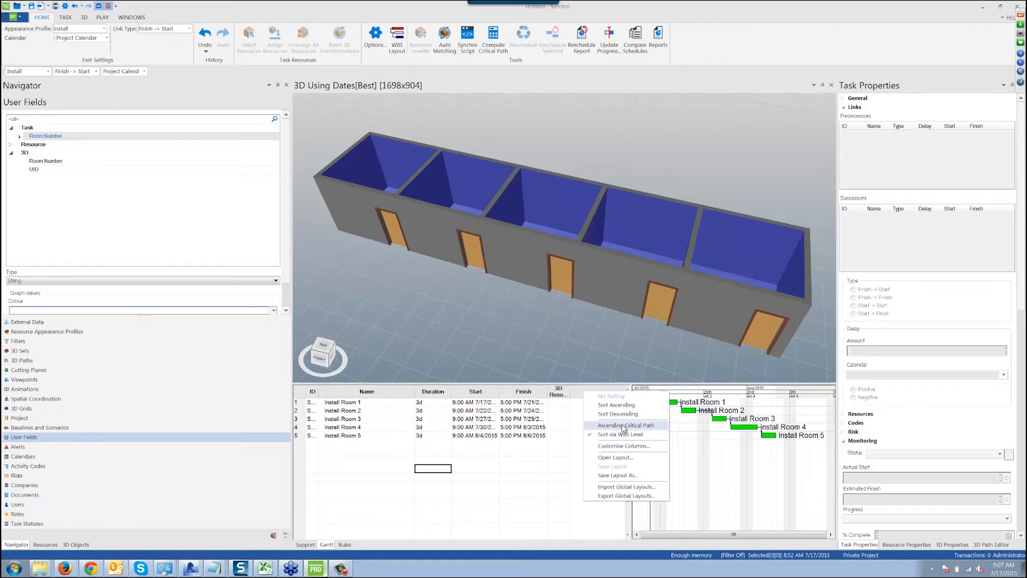
left_click(623, 446)
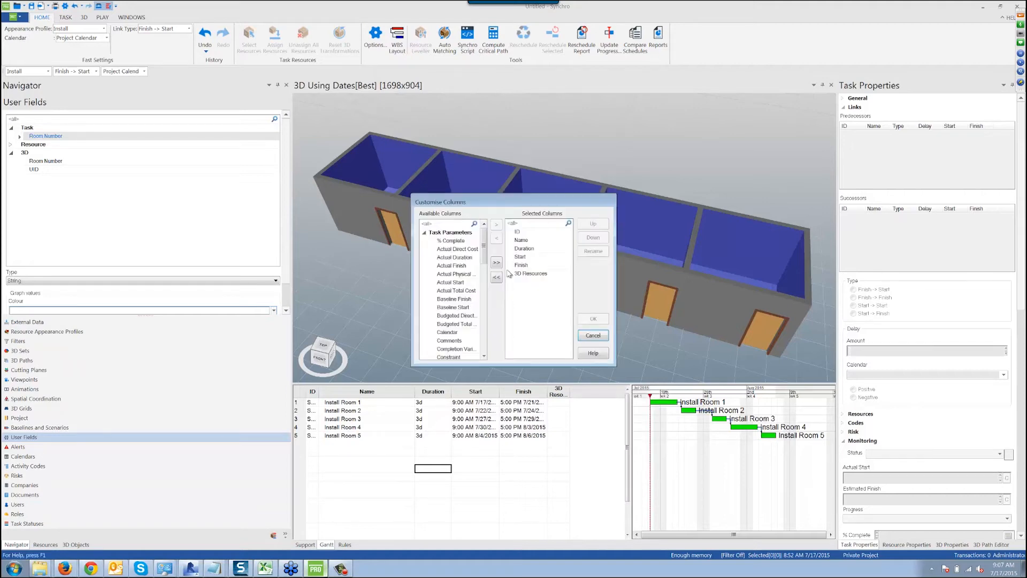
left_click(424, 232)
left_click(425, 241)
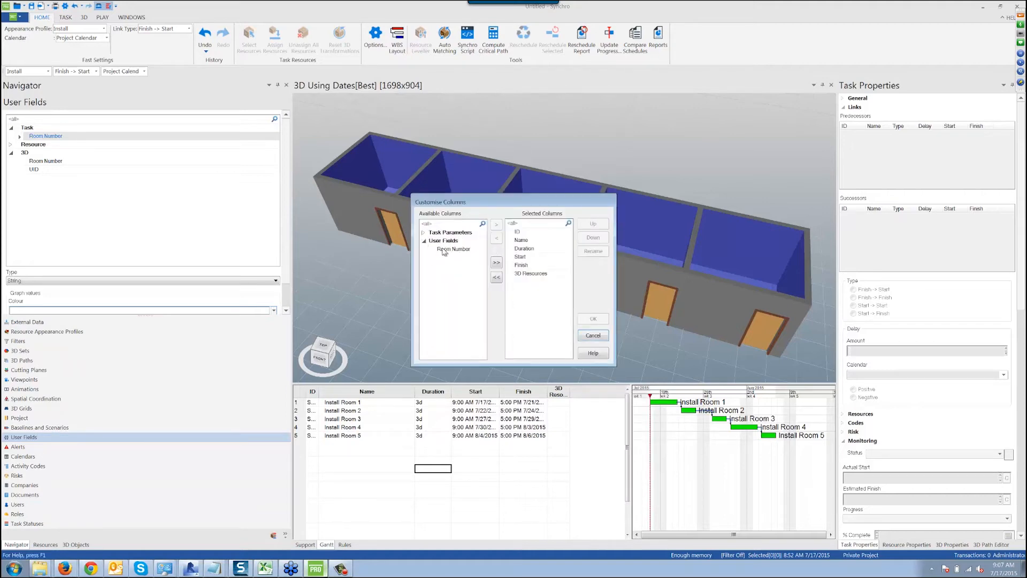
left_click(444, 250)
left_click(531, 231)
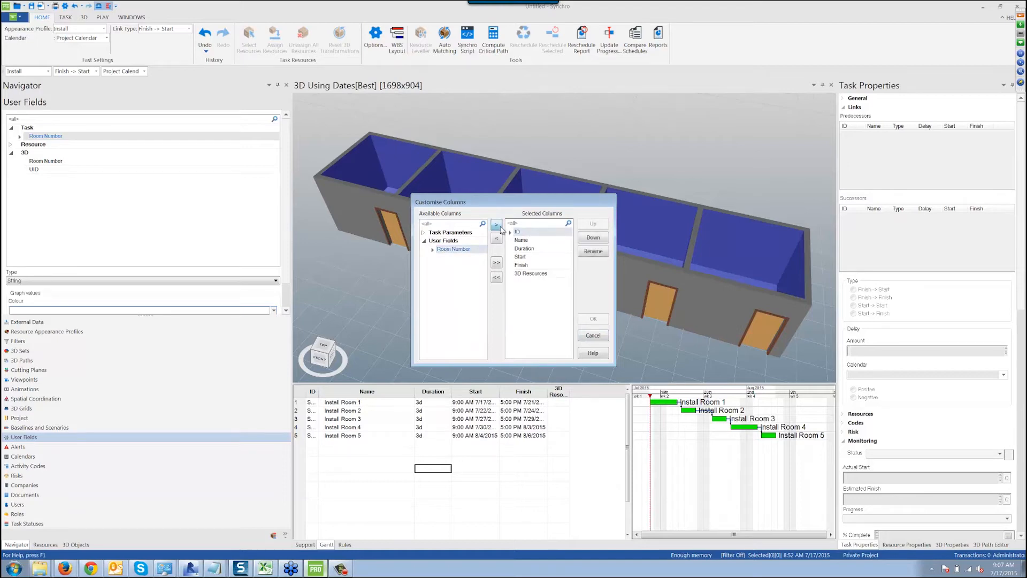
left_click(500, 226)
left_click(588, 318)
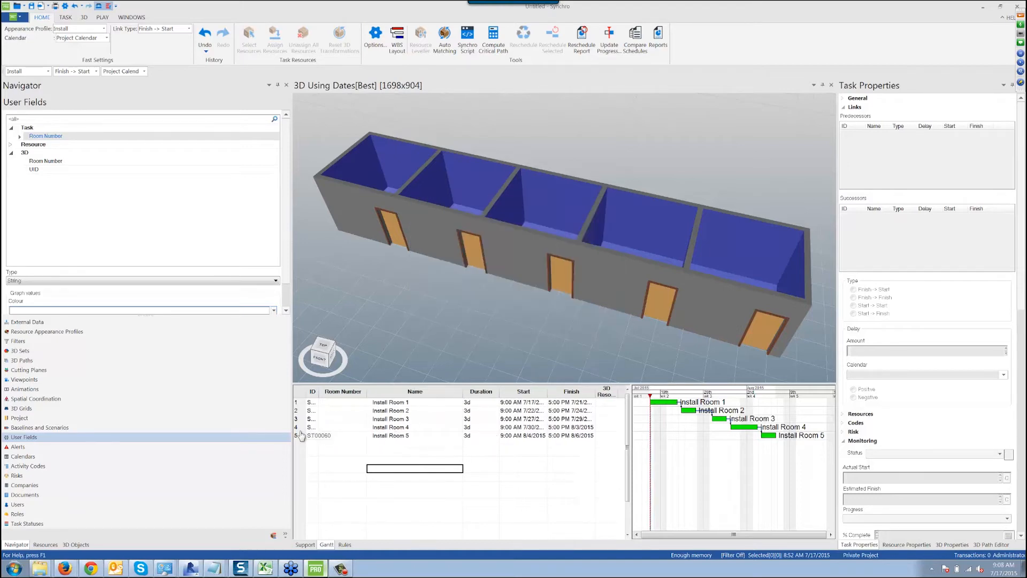
Step: Enter Room Number 1 for Install Room 1 and fill the series down to 5 for the remaining tasks
left_click(337, 404)
type("1")
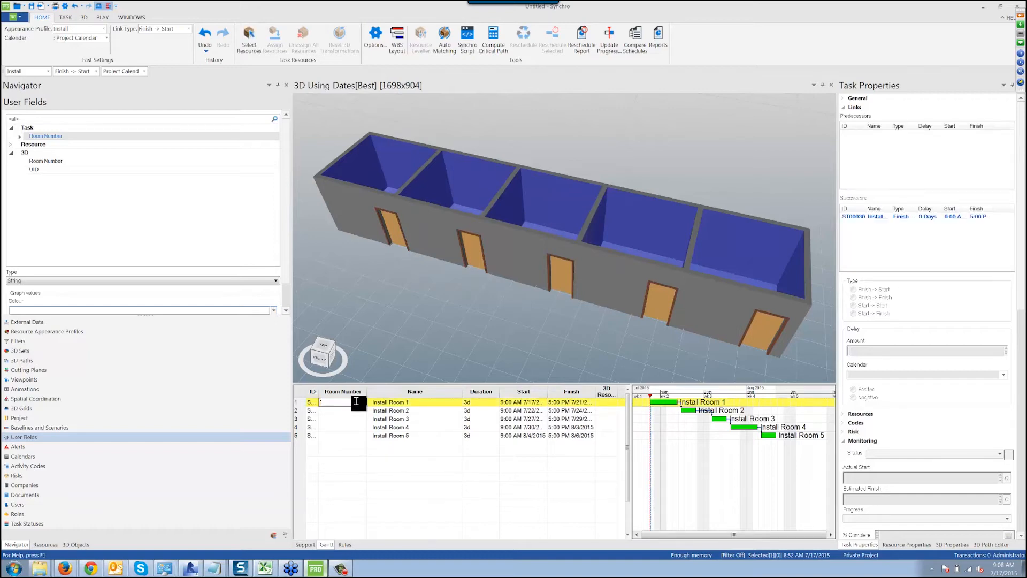
left_click_drag(368, 405, 368, 437)
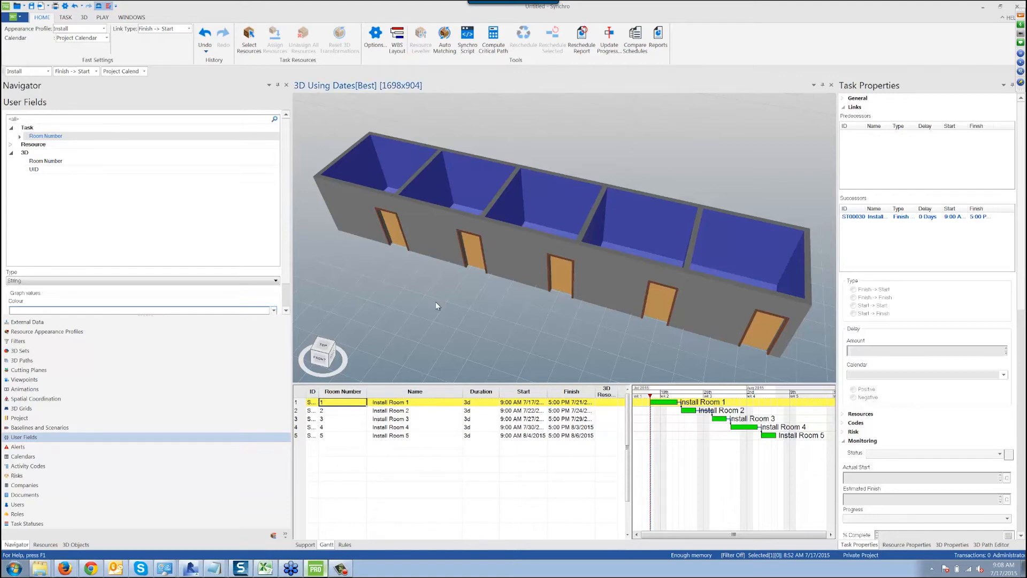
scroll(435, 302, "down", 4)
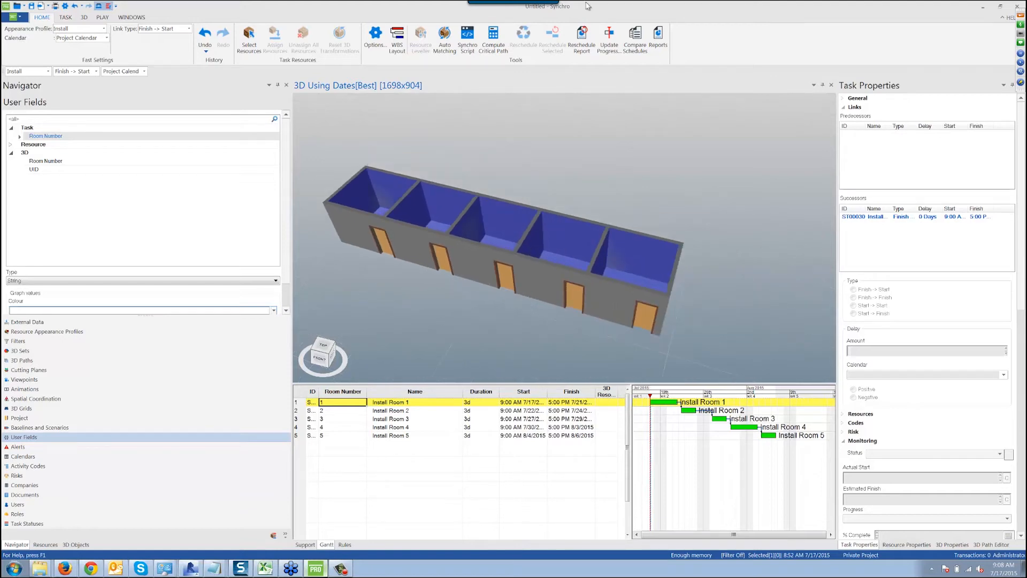
Step: Start a new Auto Matching rule named Room Matching
left_click(441, 48)
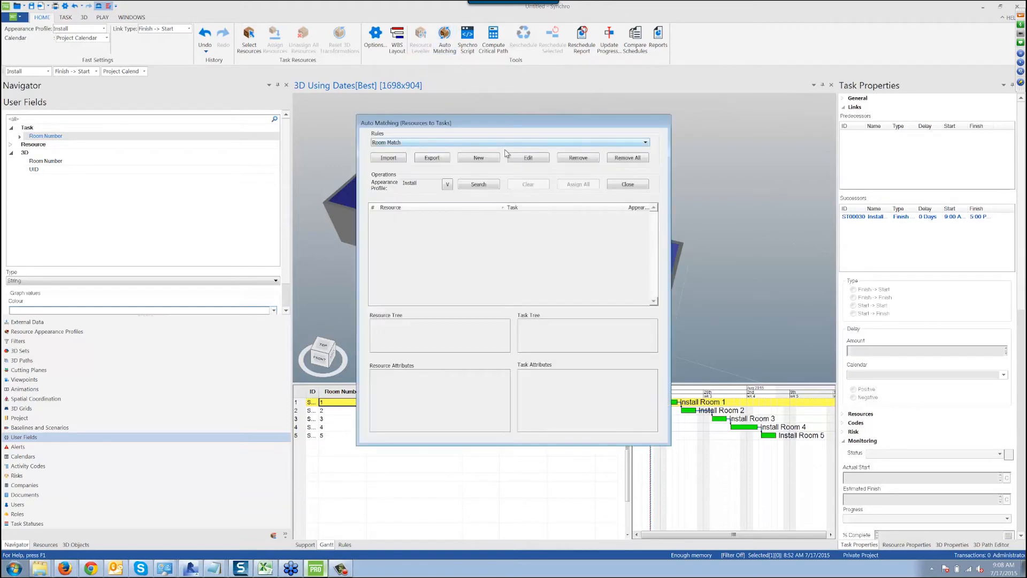
left_click(480, 158)
type("Room Matching")
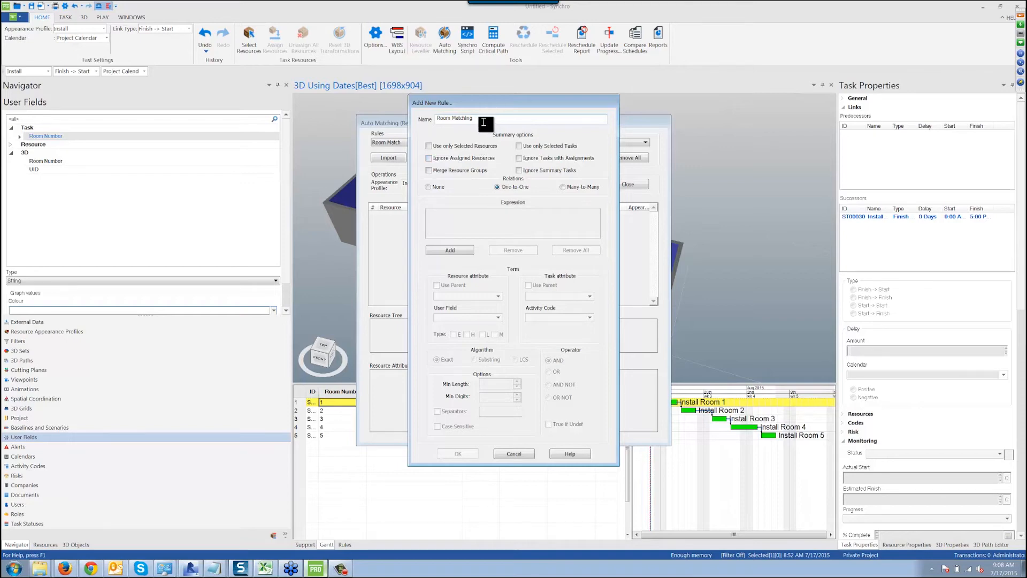
Step: Add a term to the rule with the resource attribute set to the Room Number user field
left_click(453, 251)
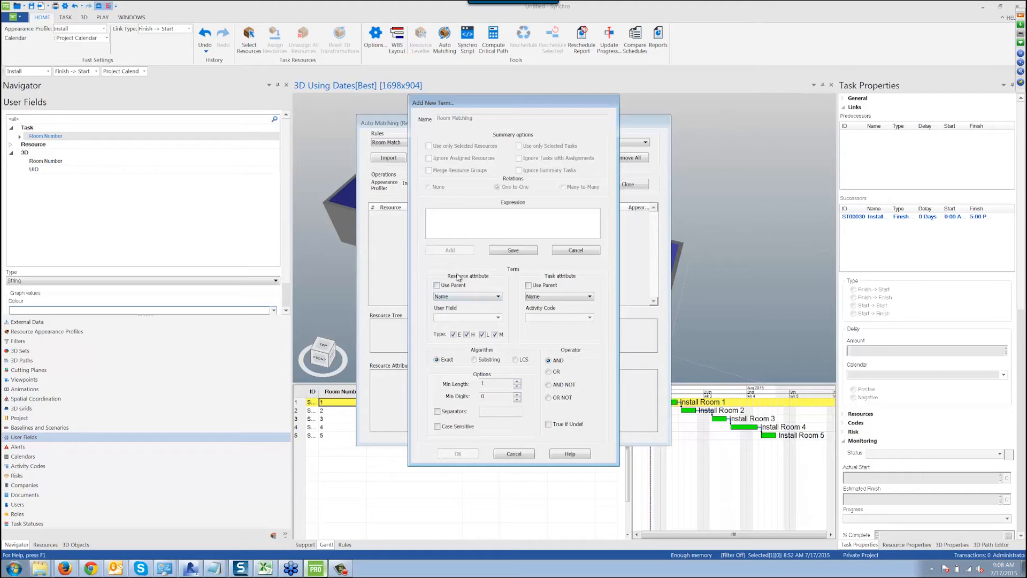
left_click(470, 297)
left_click(468, 311)
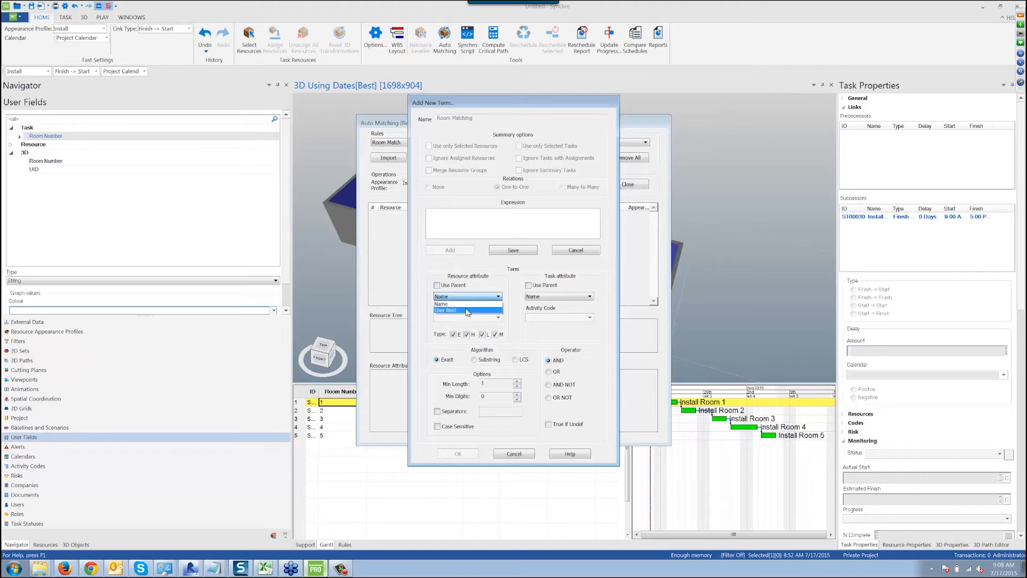
left_click(468, 317)
left_click(460, 325)
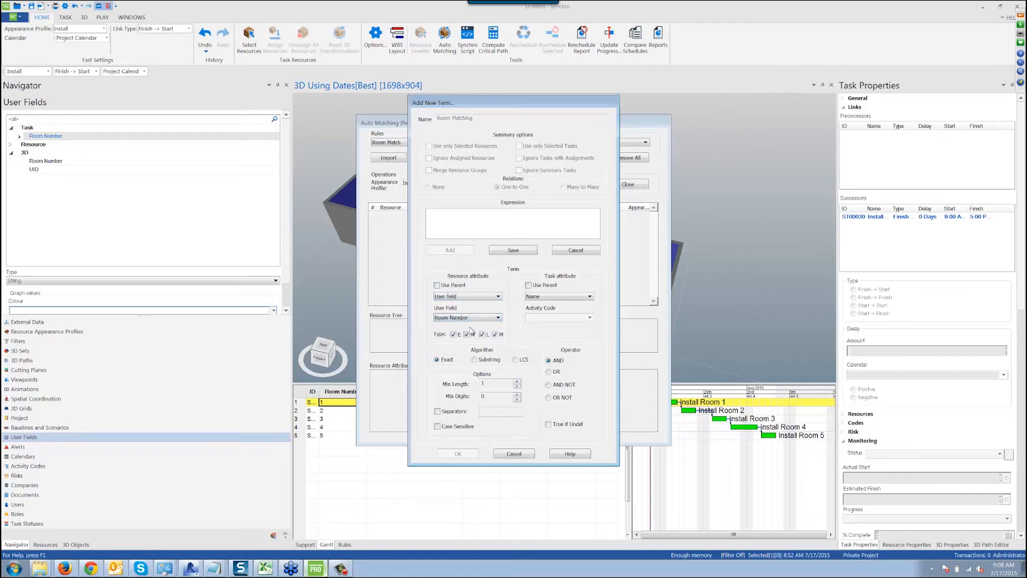
Step: Set the term's task attribute to the Room Number user field and save the rule with Many-to-Many relations
left_click(565, 297)
left_click(557, 329)
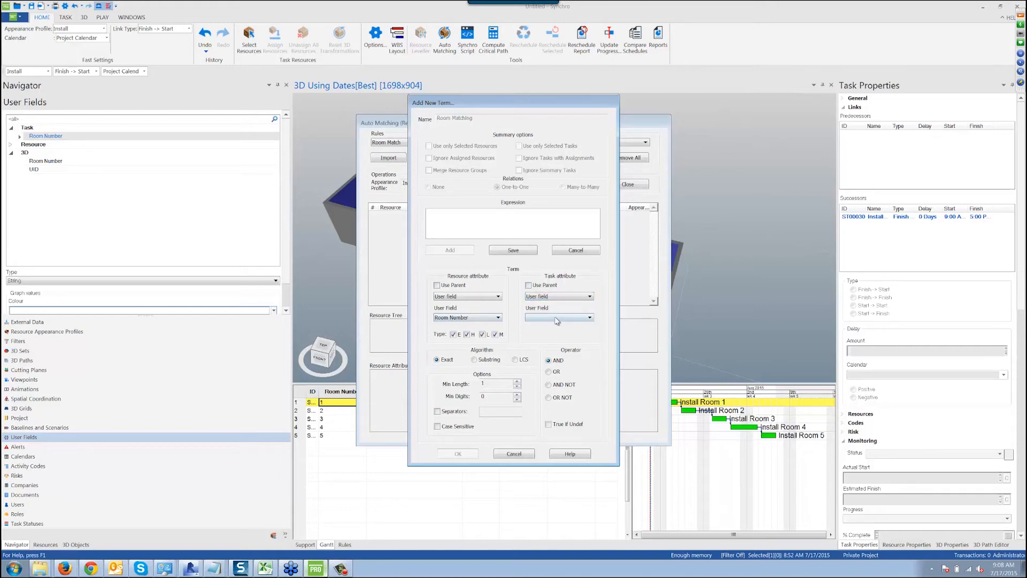
left_click(558, 318)
left_click(556, 325)
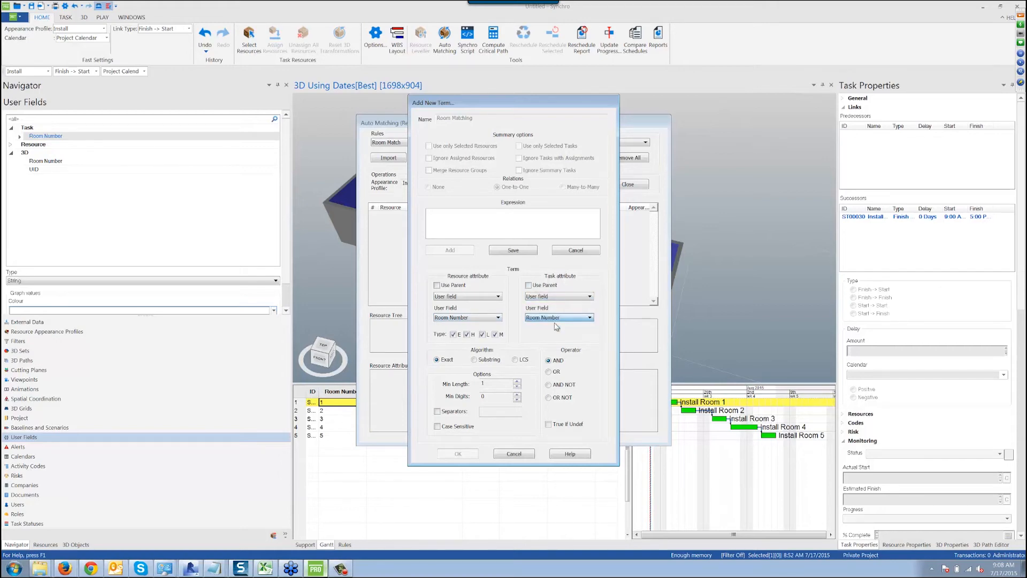
left_click(513, 249)
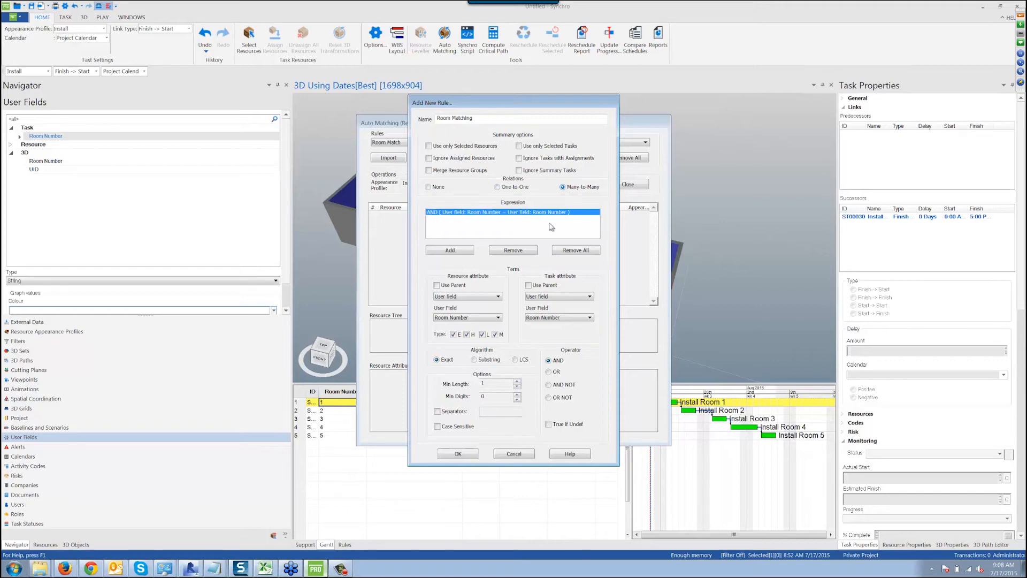
left_click(457, 455)
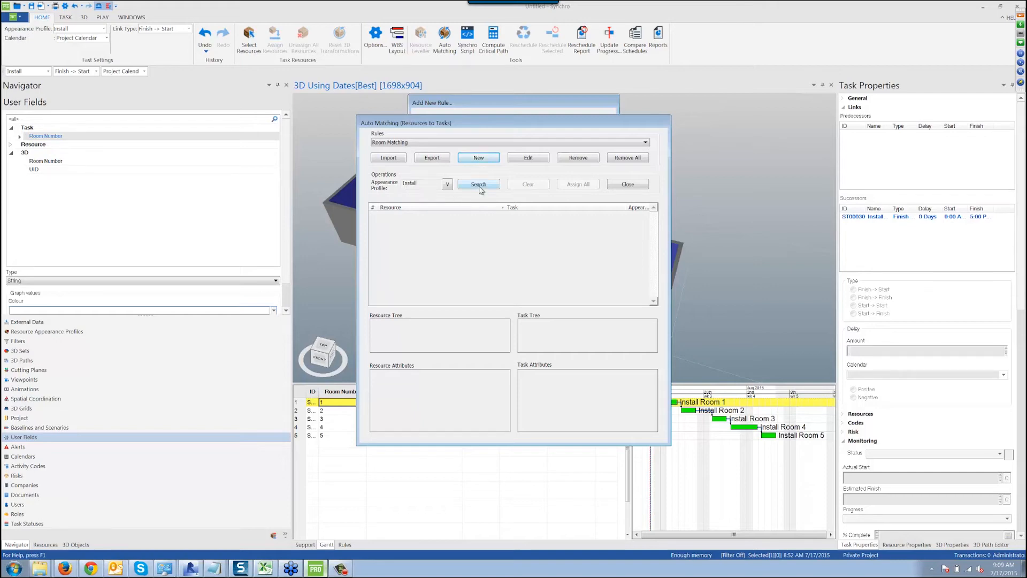
Step: Search for matches using the Room Matching rule and the Install appearance profile, and assign all matched resources to the tasks
left_click(448, 187)
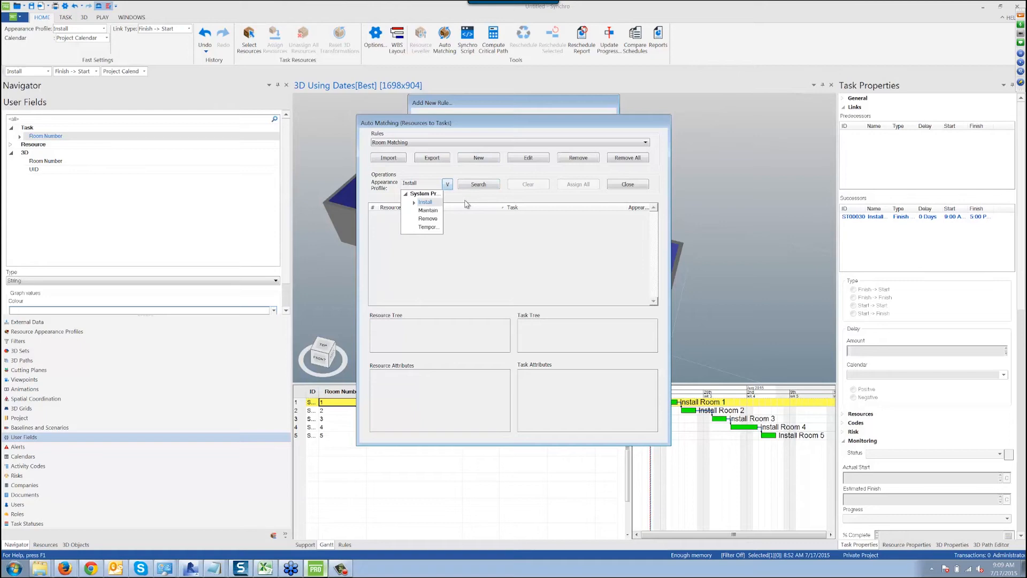
left_click(475, 221)
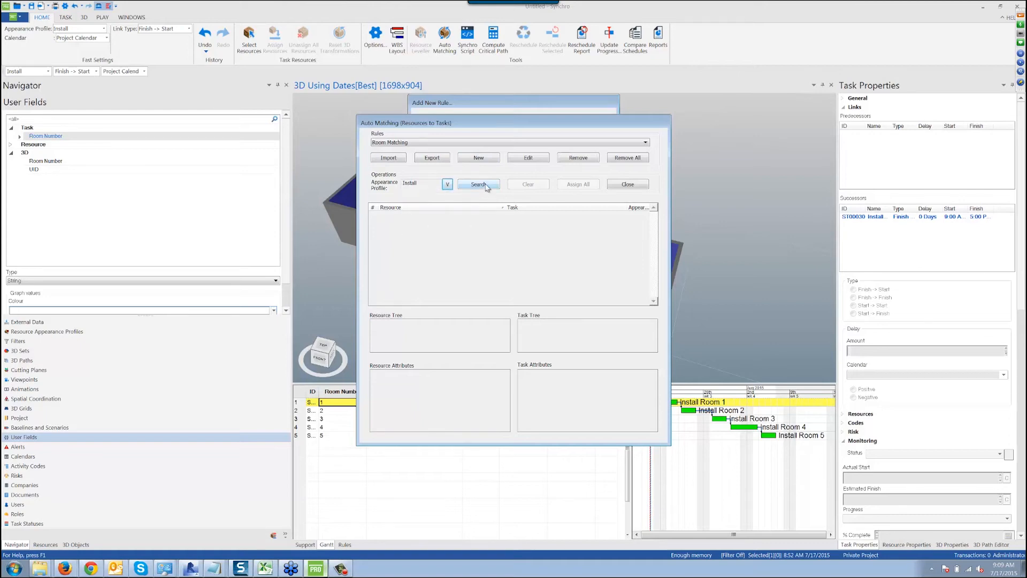
left_click(479, 184)
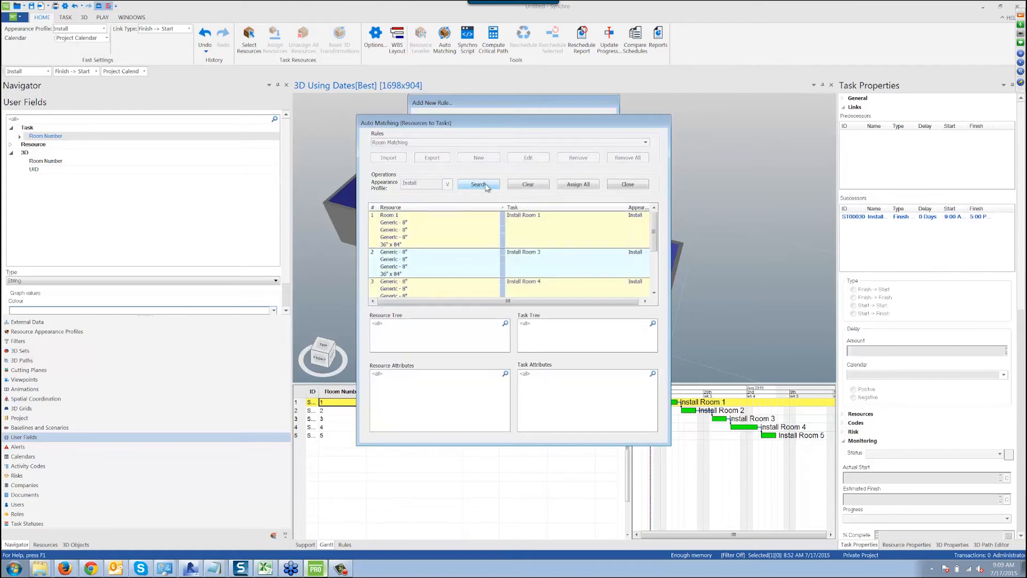
left_click_drag(521, 123, 340, 135)
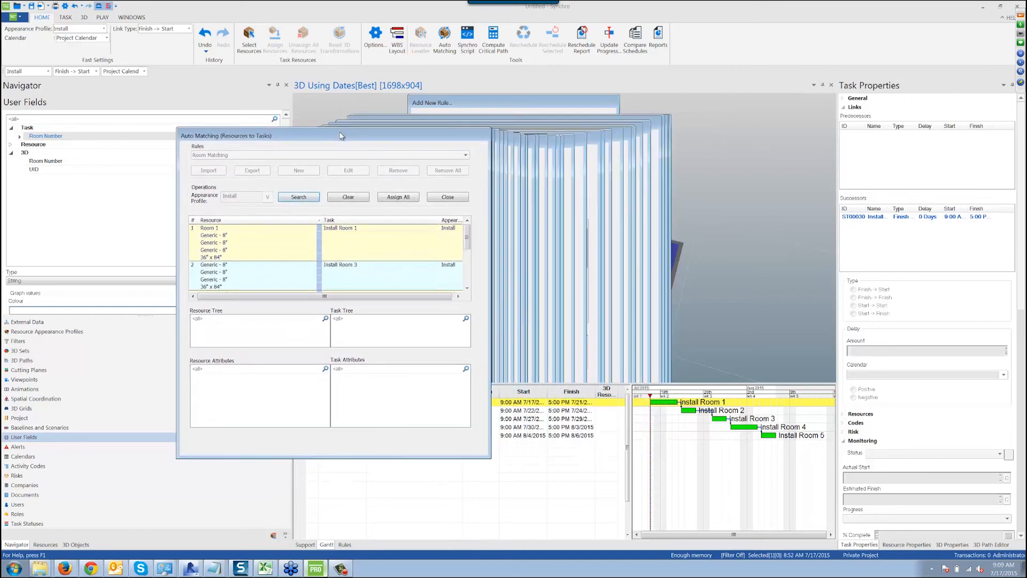
left_click(357, 229)
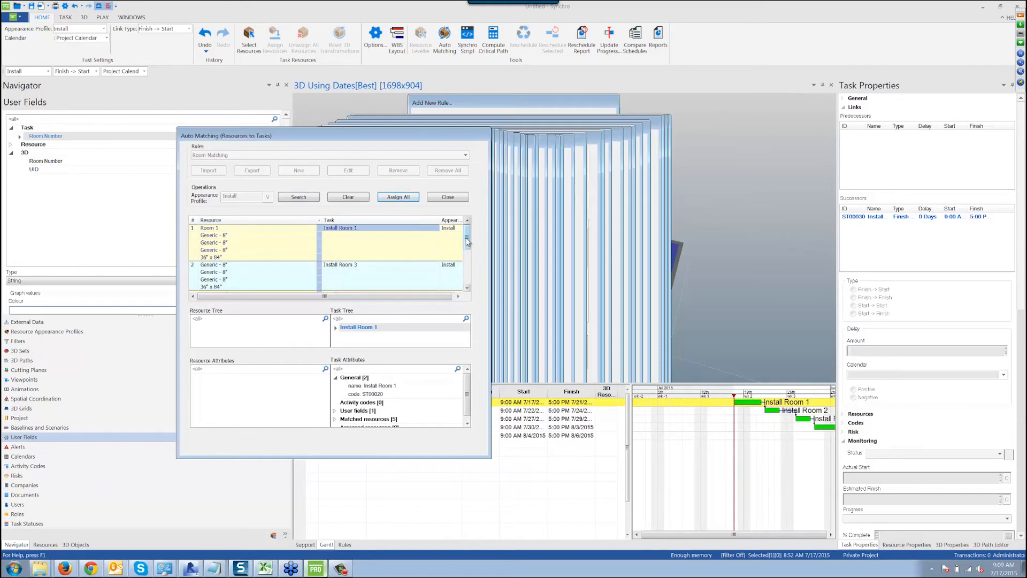
scroll(458, 278, "down", 4)
left_click_drag(456, 276, 466, 230)
scroll(470, 246, "down", 3)
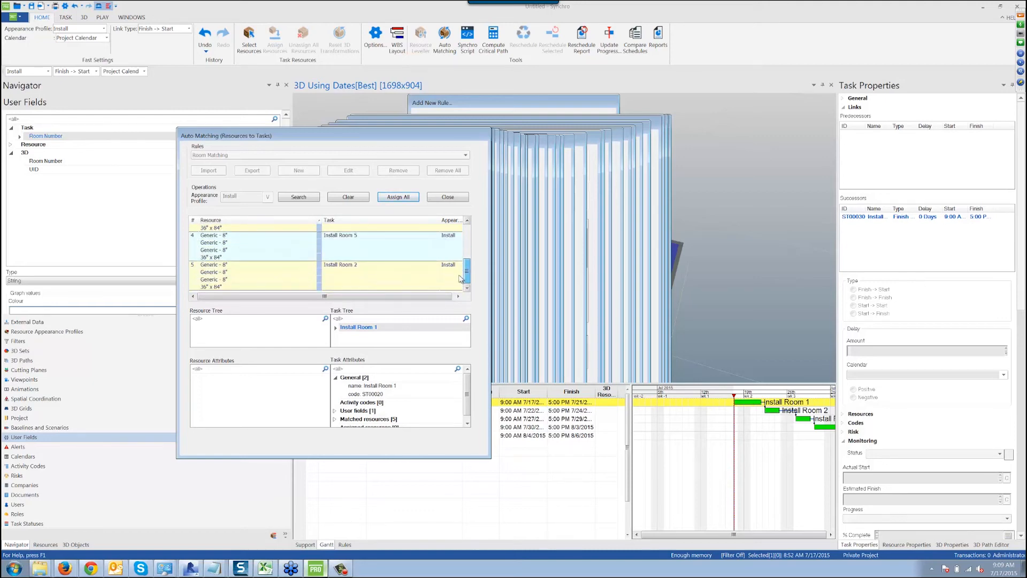
left_click(407, 198)
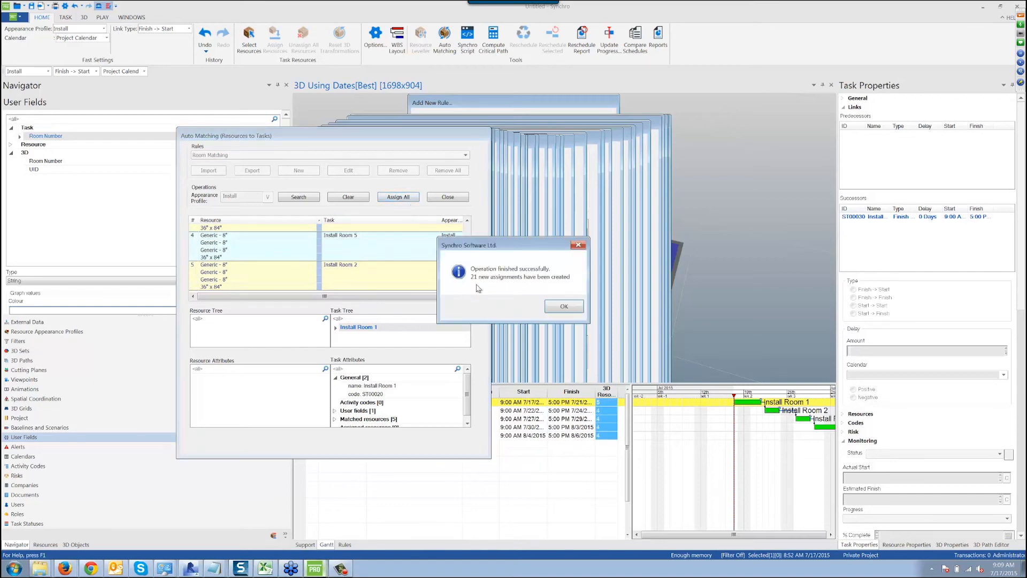
left_click(559, 307)
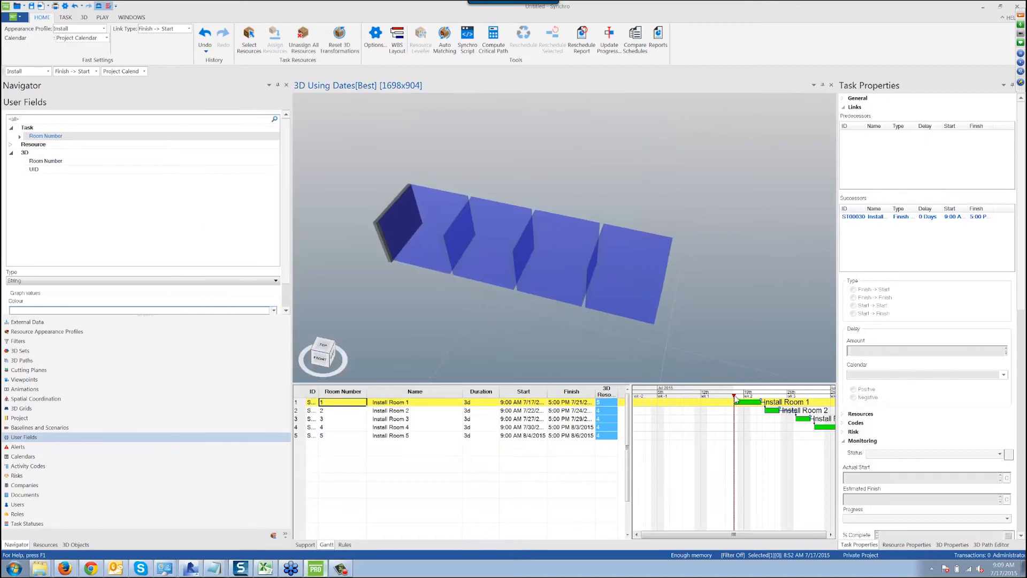
Step: Move the focus date to just before Install Room 1 and examine the model elements that are still unassigned
left_click_drag(735, 399, 751, 396)
mouse_move(763, 398)
left_mouse_down()
mouse_move(824, 397)
mouse_move(672, 407)
left_mouse_up()
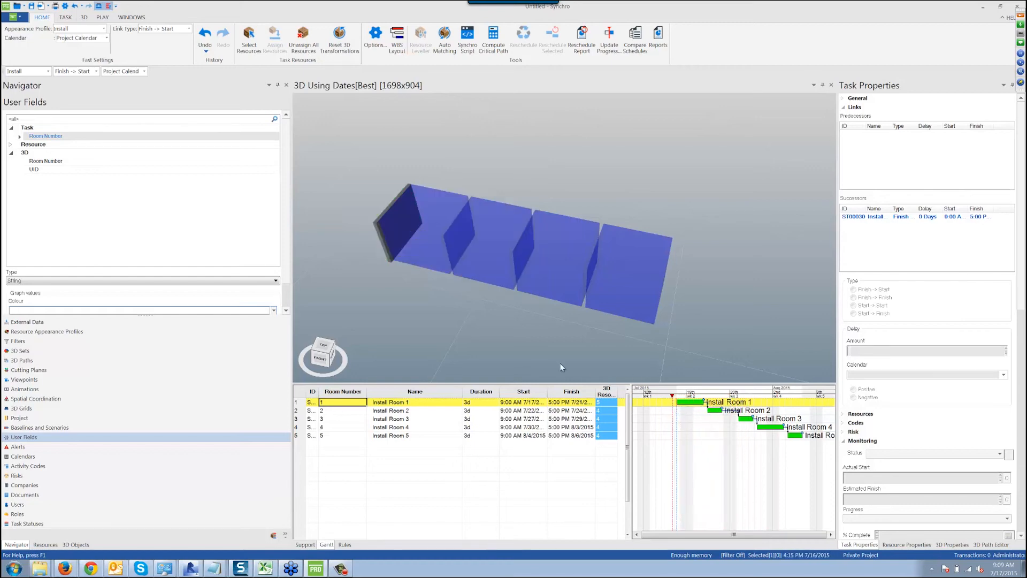
middle_click_drag(548, 364, 540, 351)
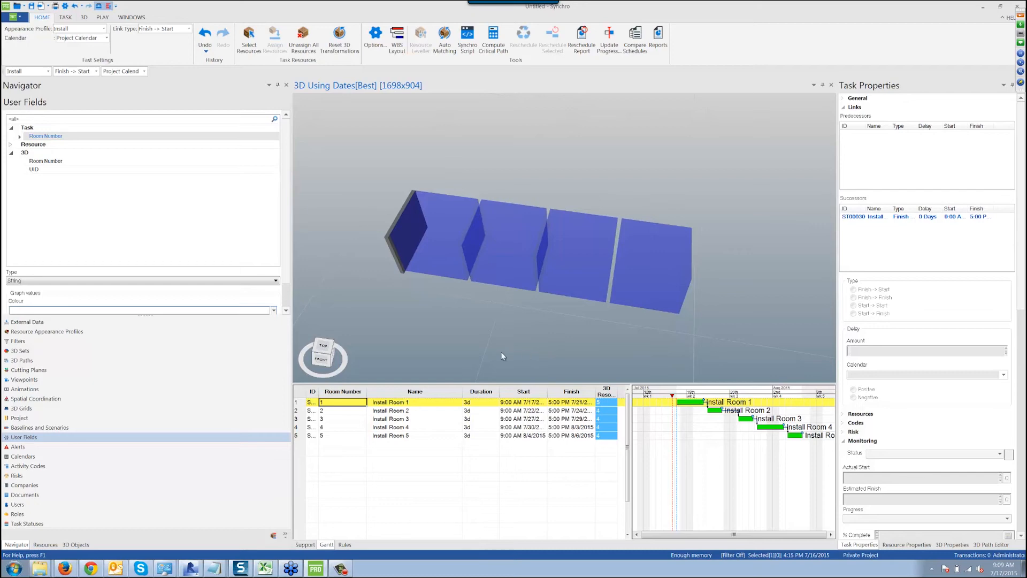
middle_click_drag(500, 351, 519, 349)
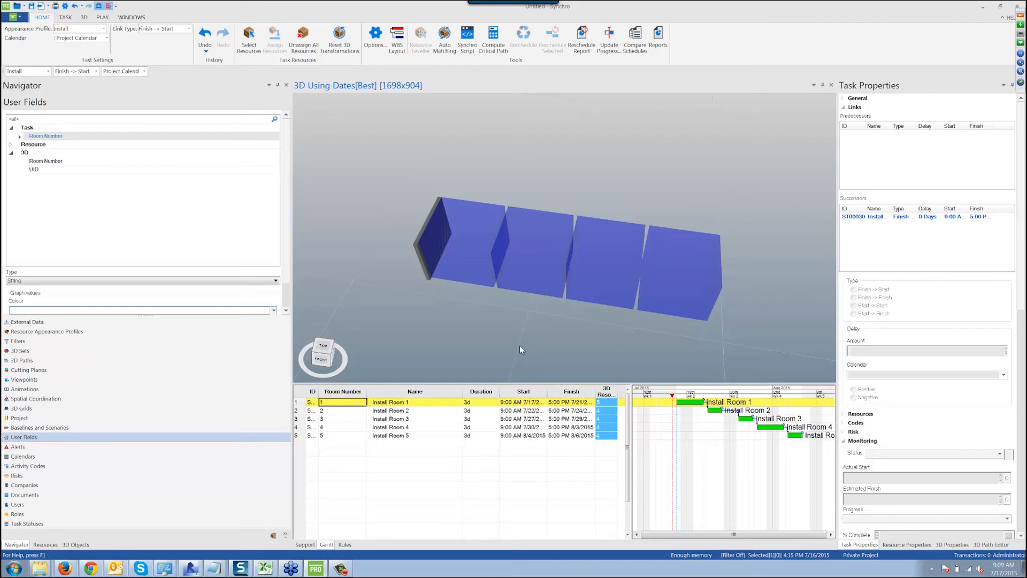
scroll(436, 228, "up", 8)
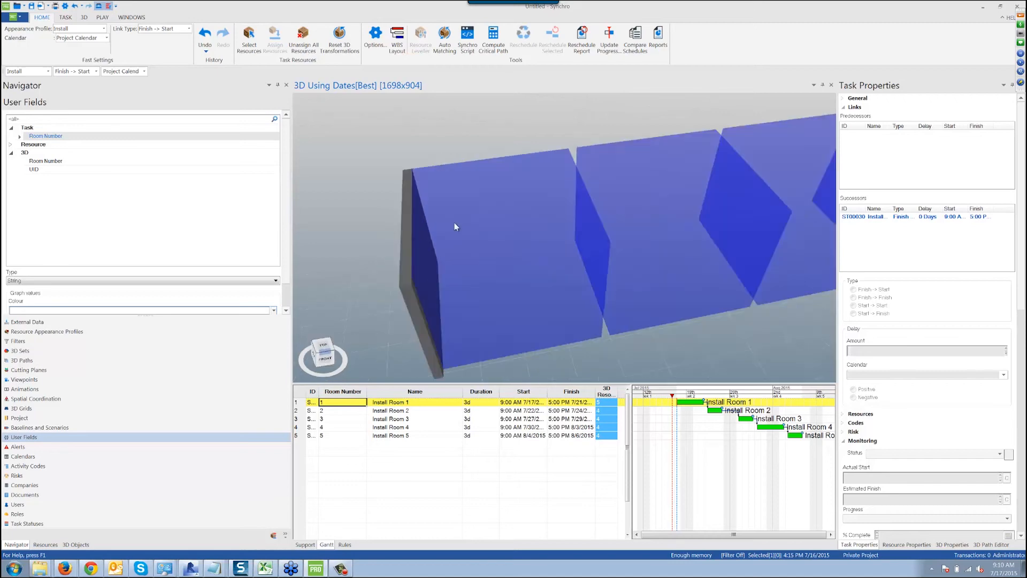
Step: Select the unassigned end wall in the 3D model and set its Room Number to 1 in the resources table
left_click(427, 269)
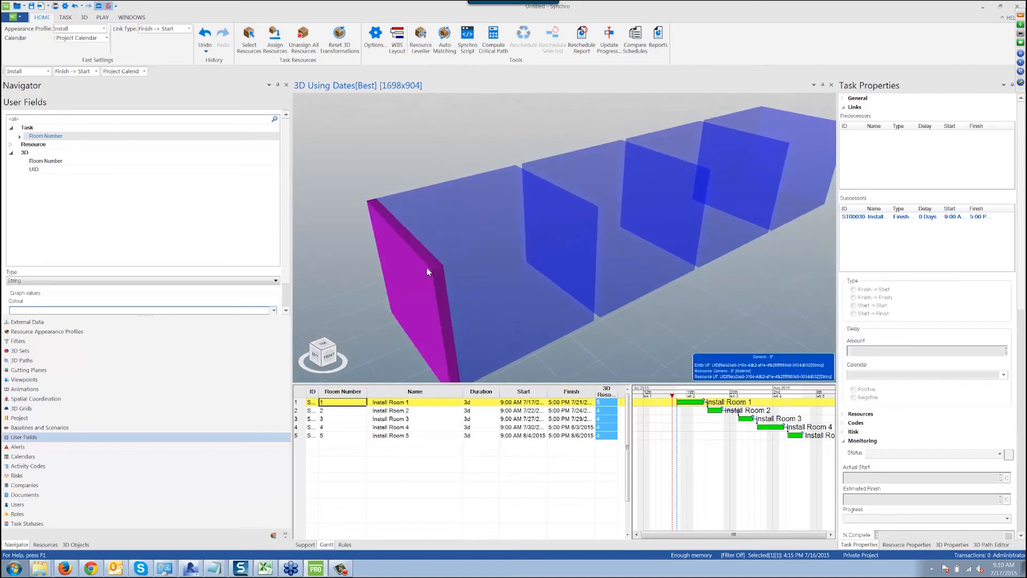
scroll(426, 268, "down", 5)
middle_click_drag(518, 273, 477, 279)
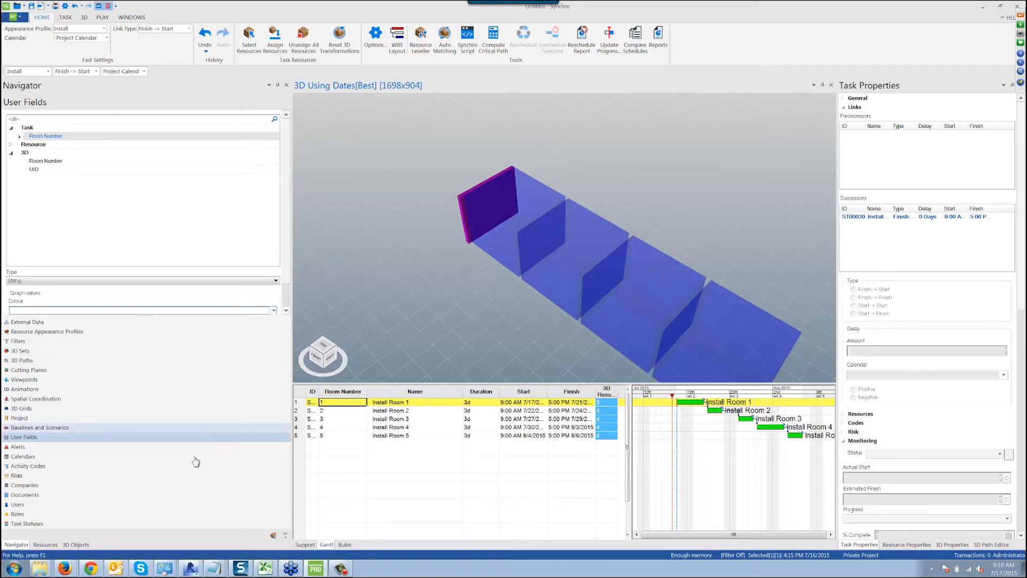
left_click(45, 544)
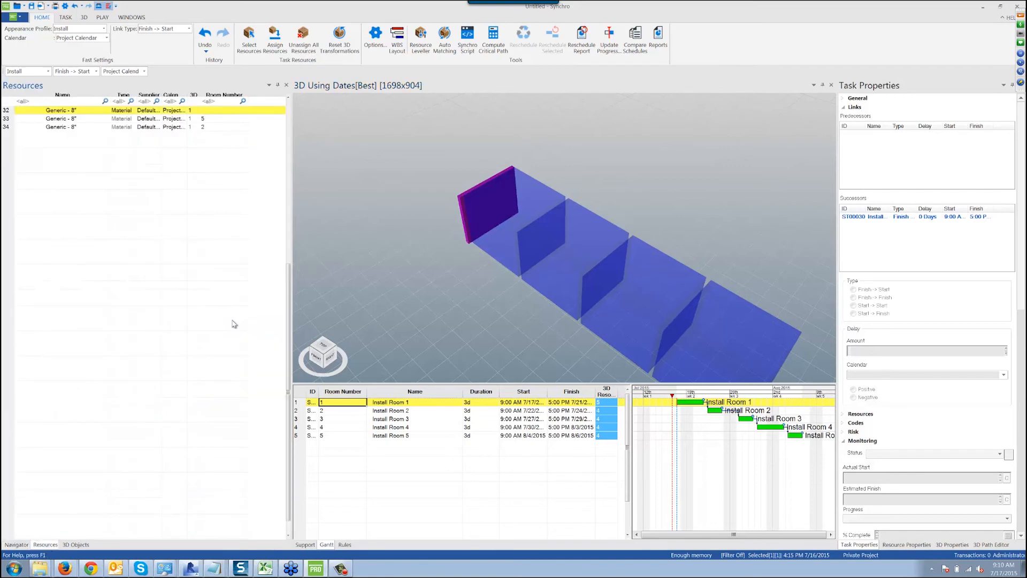
left_click_drag(289, 284, 296, 96)
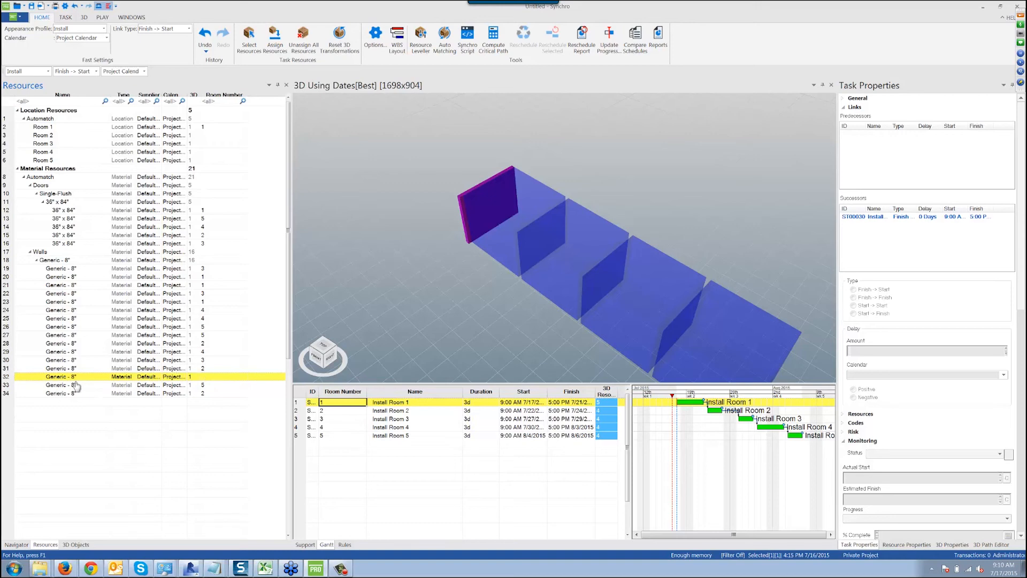
left_click(212, 378)
left_click(212, 378)
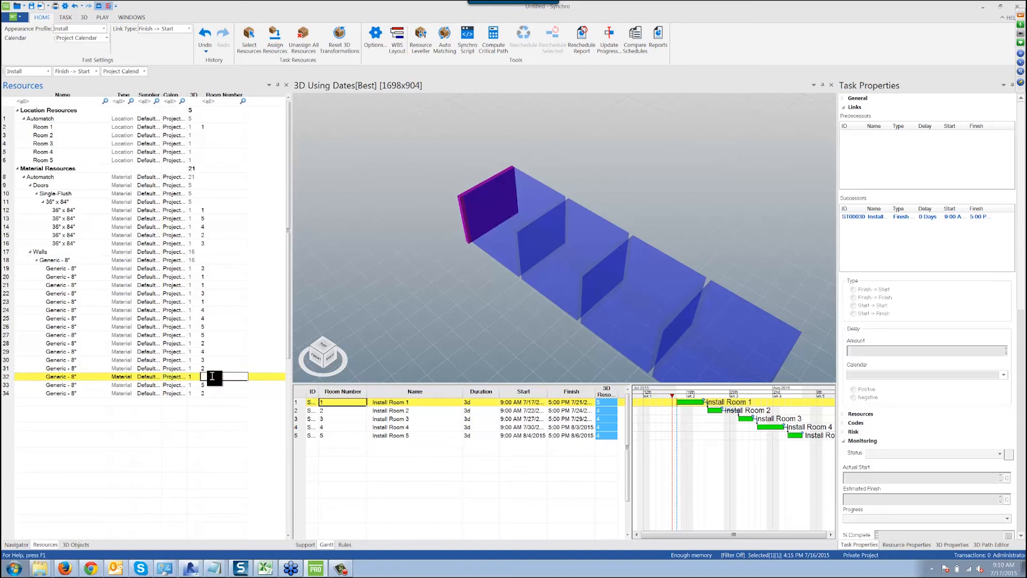
type("1")
Step: Enter Room Numbers 2, 3, 4 and 5 for the location resources Room 2 through Room 5
left_click(214, 138)
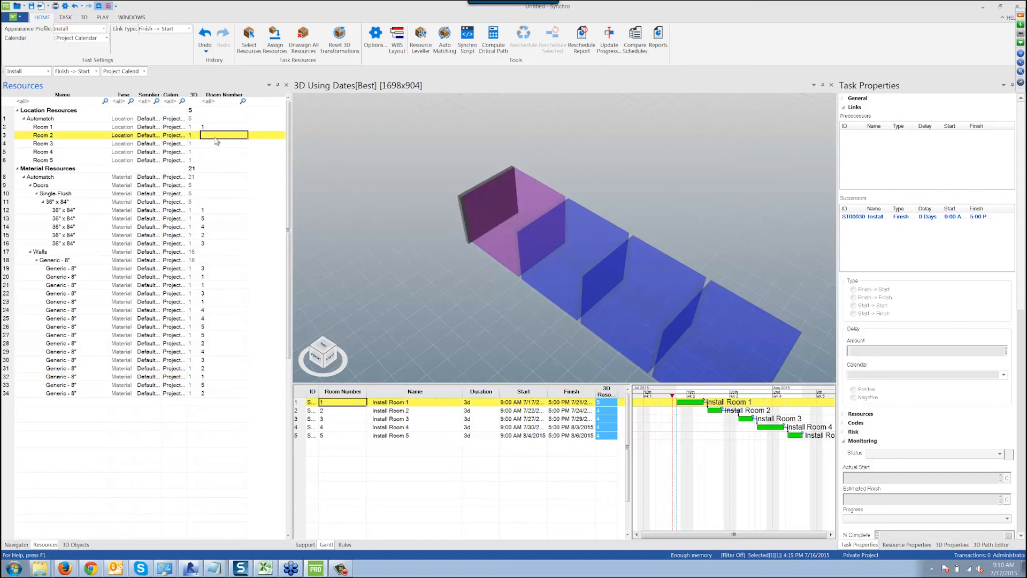
type("2")
left_click(216, 143)
type("3")
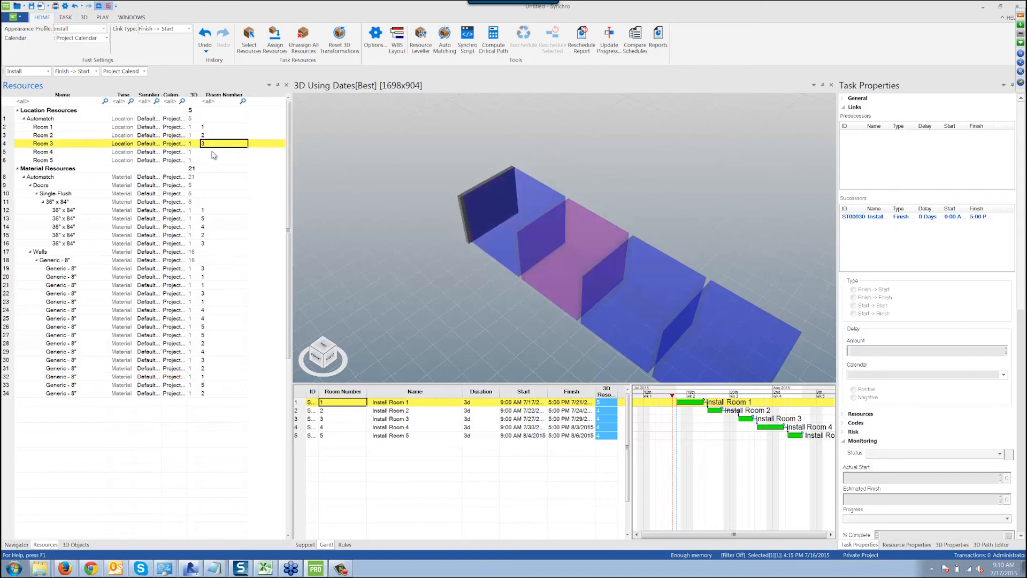
left_click(214, 153)
type("4")
left_click(214, 161)
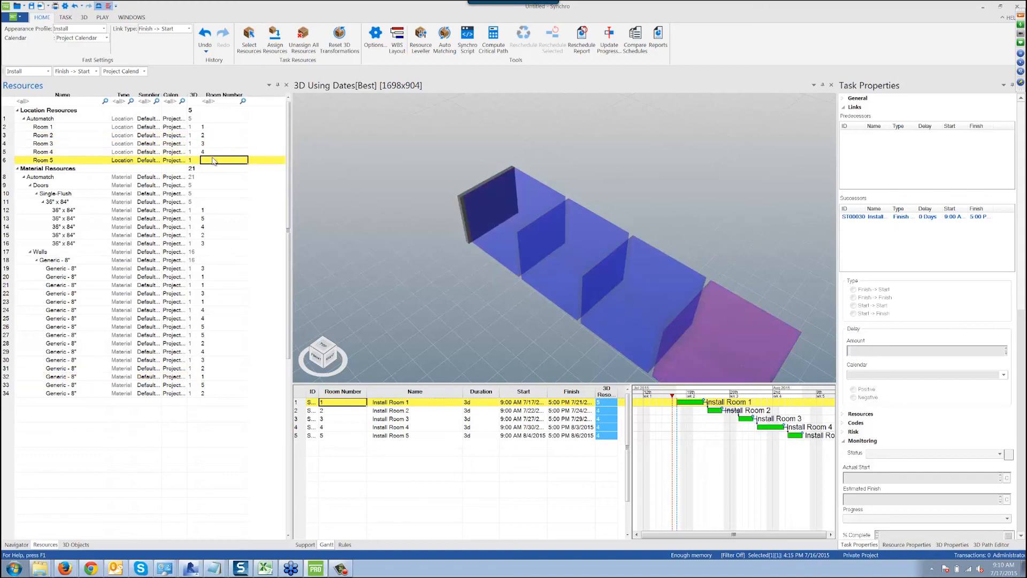
type("5")
Step: Run Auto Matching again with the Room Matching rule and assign all newly matched resources to their tasks
scroll(412, 230, "down", 3)
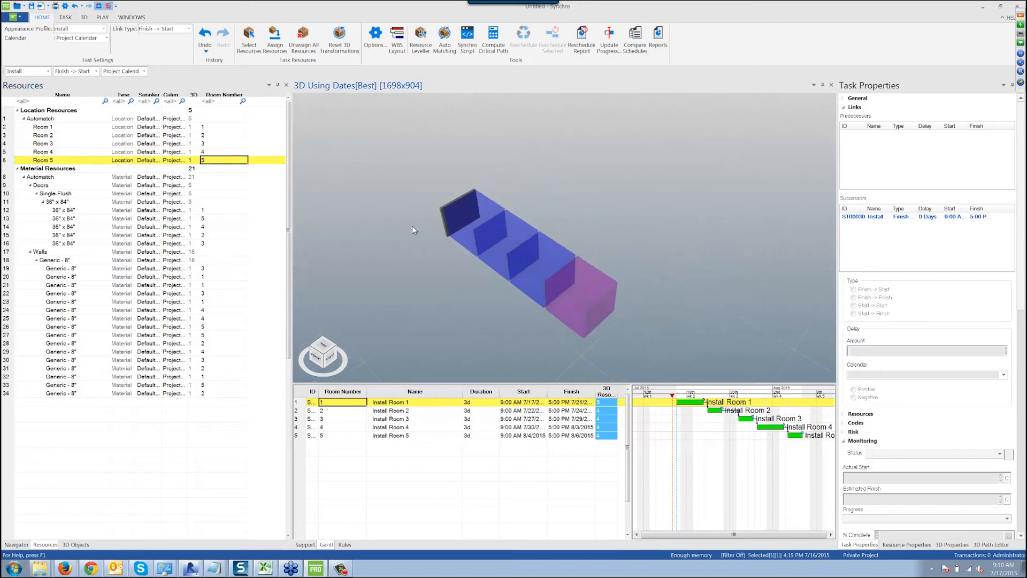
left_click(447, 43)
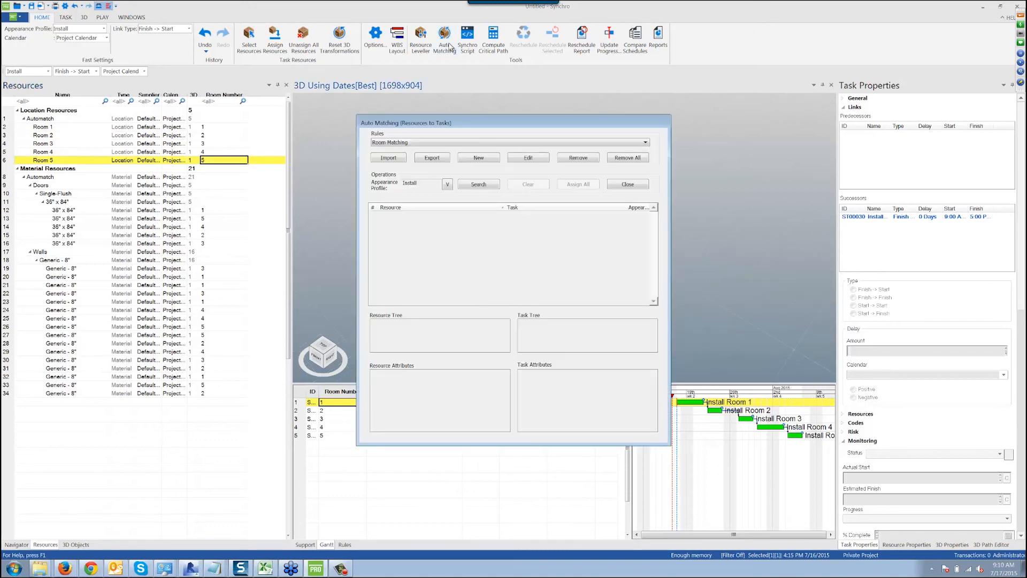
left_click(479, 184)
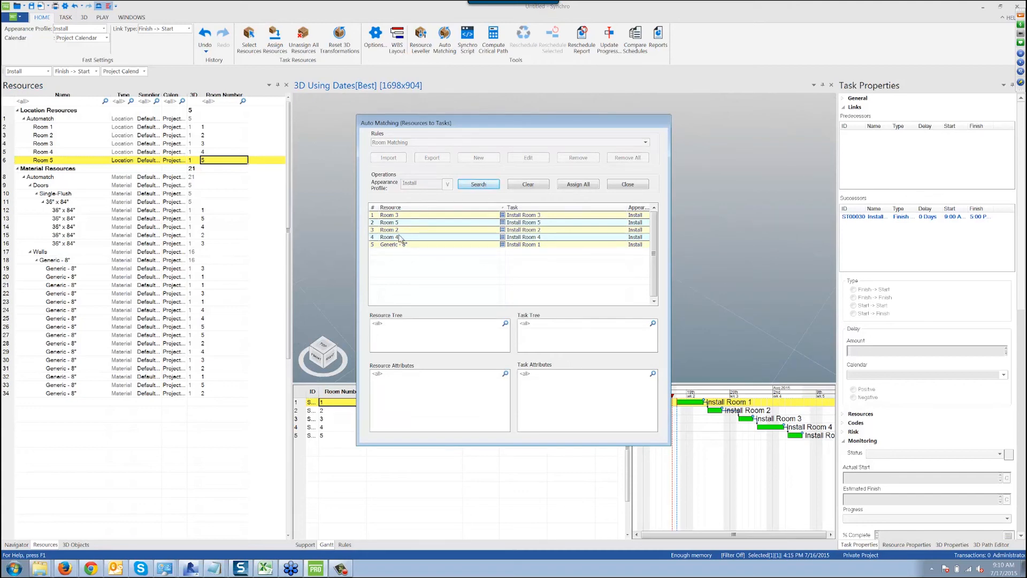
left_click(589, 184)
left_click(561, 309)
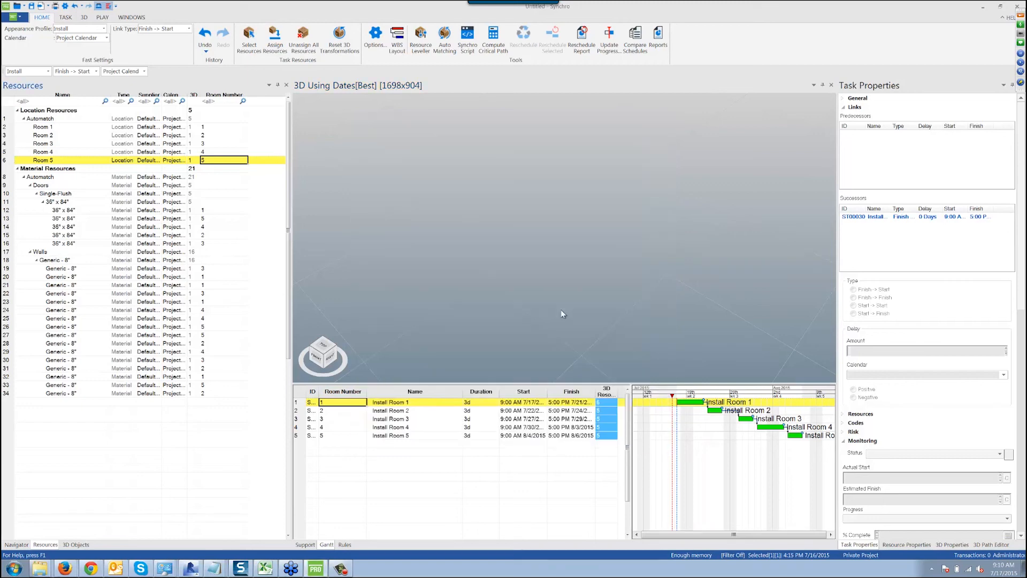
Step: Move the focus date to 8/5/2015 within Install Room 5, examine the model's construction state and clear the selection
mouse_move(509, 282)
middle_mouse_down()
mouse_move(532, 260)
mouse_move(524, 253)
mouse_move(512, 265)
middle_mouse_up()
left_click_drag(673, 396, 800, 400)
mouse_move(689, 295)
middle_mouse_down()
mouse_move(679, 313)
mouse_move(627, 330)
middle_mouse_up()
scroll(563, 294, "up", 3)
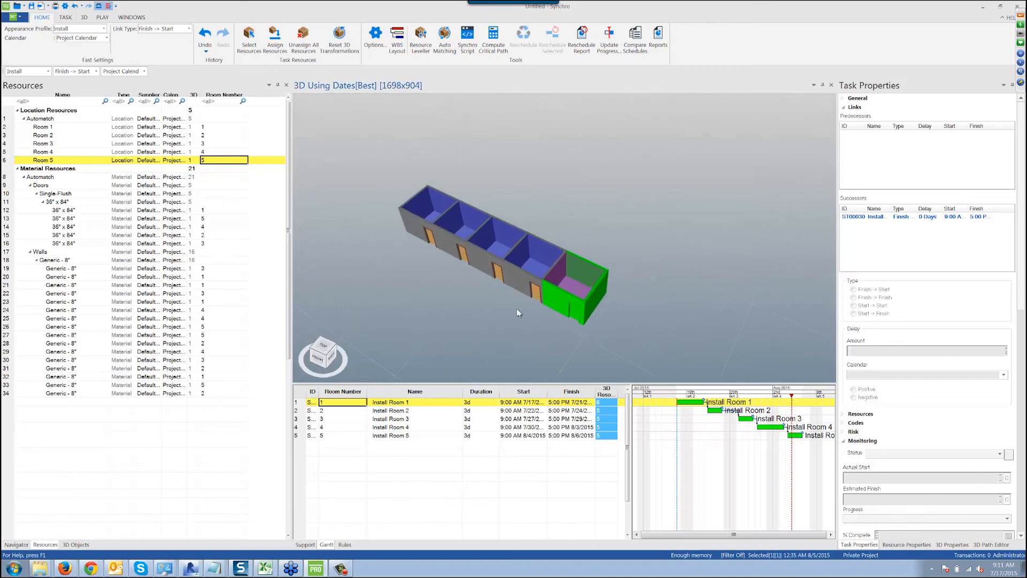
scroll(518, 313, "up", 1)
scroll(518, 313, "up", 1)
middle_click_drag(518, 313, 585, 336)
scroll(583, 335, "down", 1)
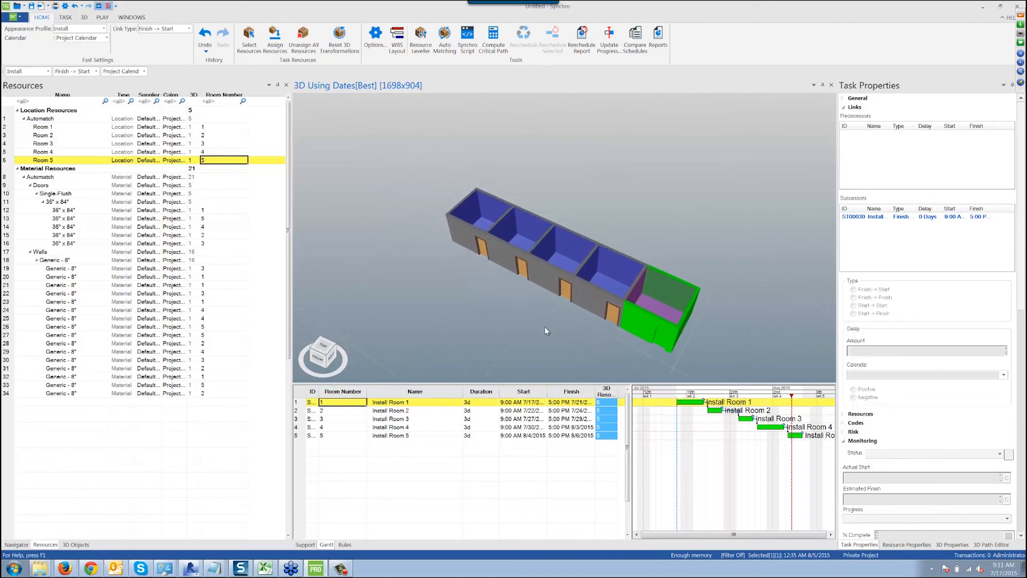
left_click(544, 327)
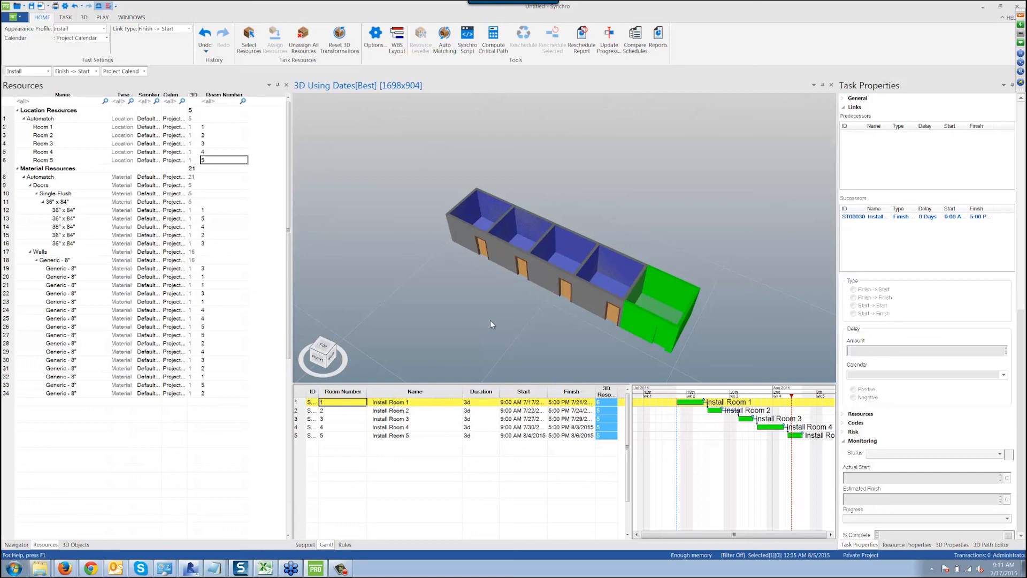
Step: Examine the user field and task information of the front wall of the second room in the 3D view
middle_click_drag(490, 320, 481, 268)
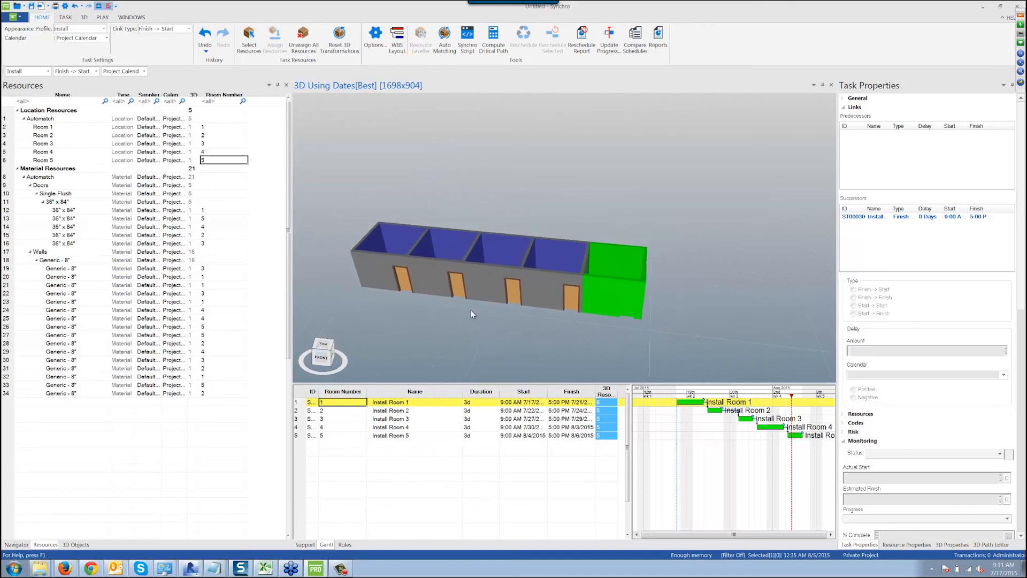
scroll(472, 314, "up", 2)
scroll(475, 308, "up", 1)
middle_click_drag(475, 307, 515, 311)
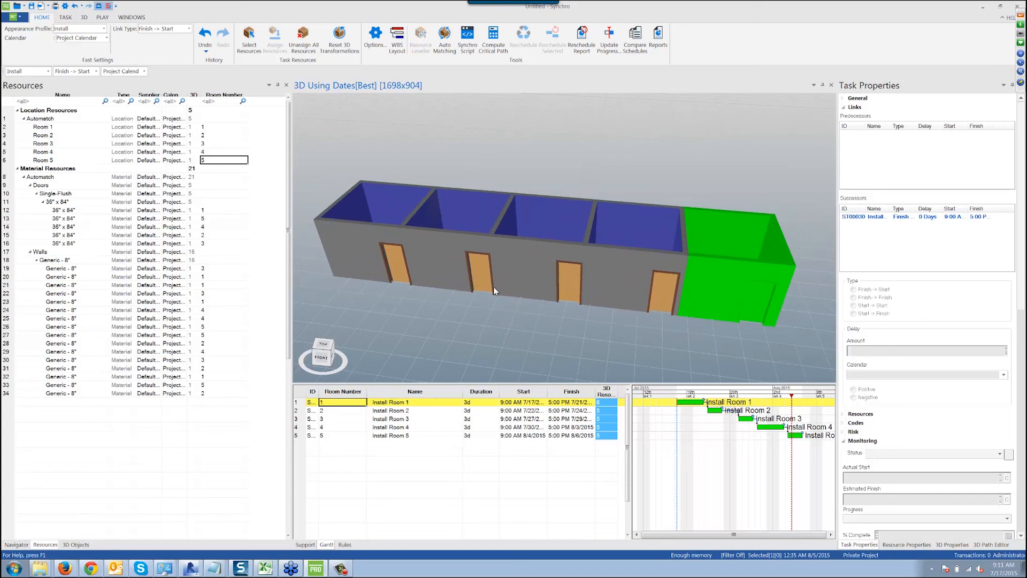
mouse_move(493, 287)
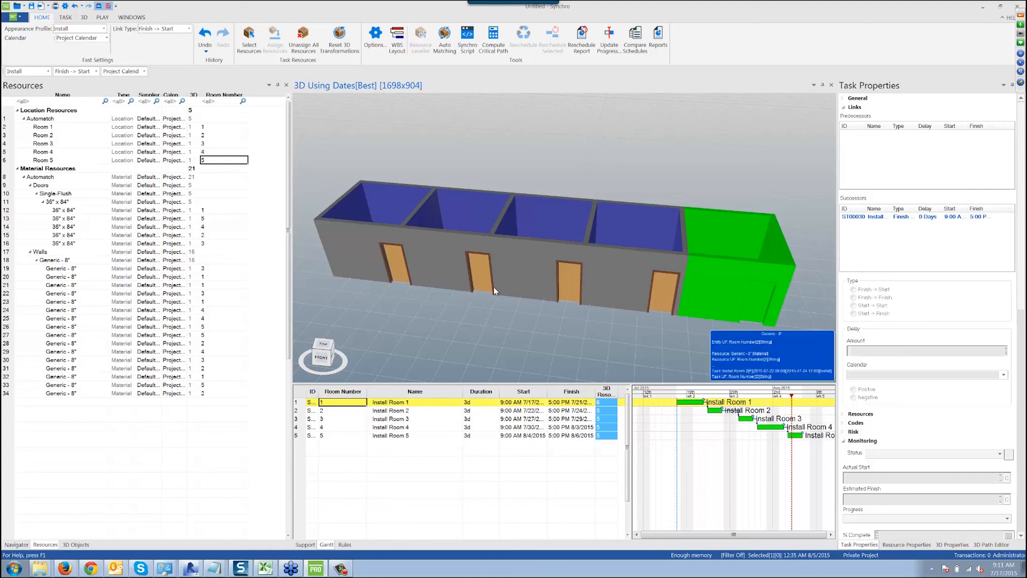